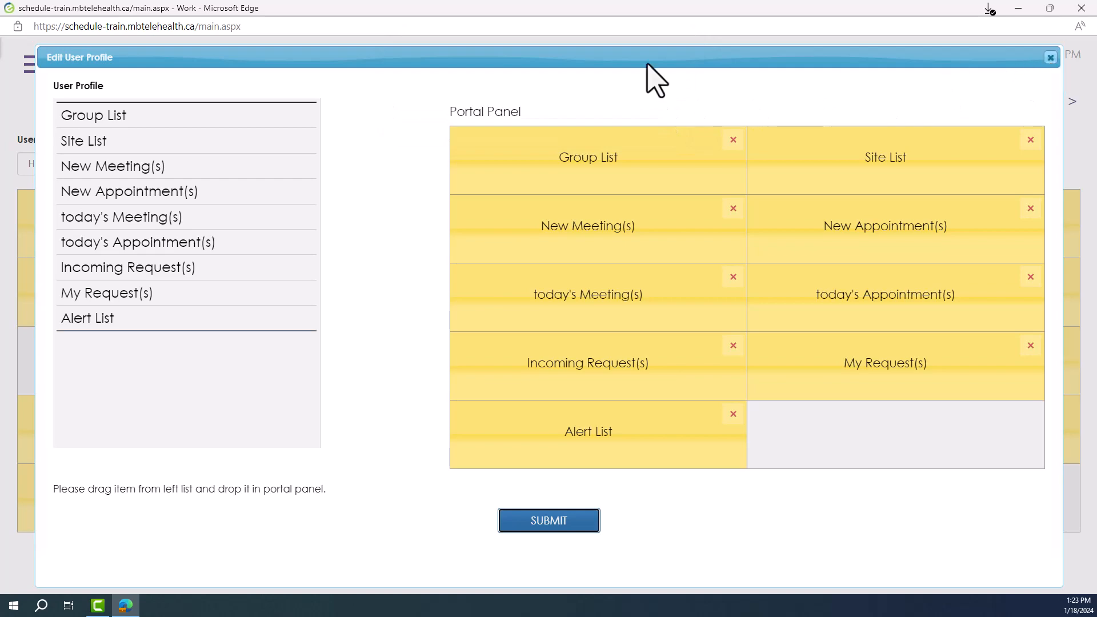
# View the home dashboard and the portal welcome page, and return to the home dashboard
pyautogui.click(40, 72)
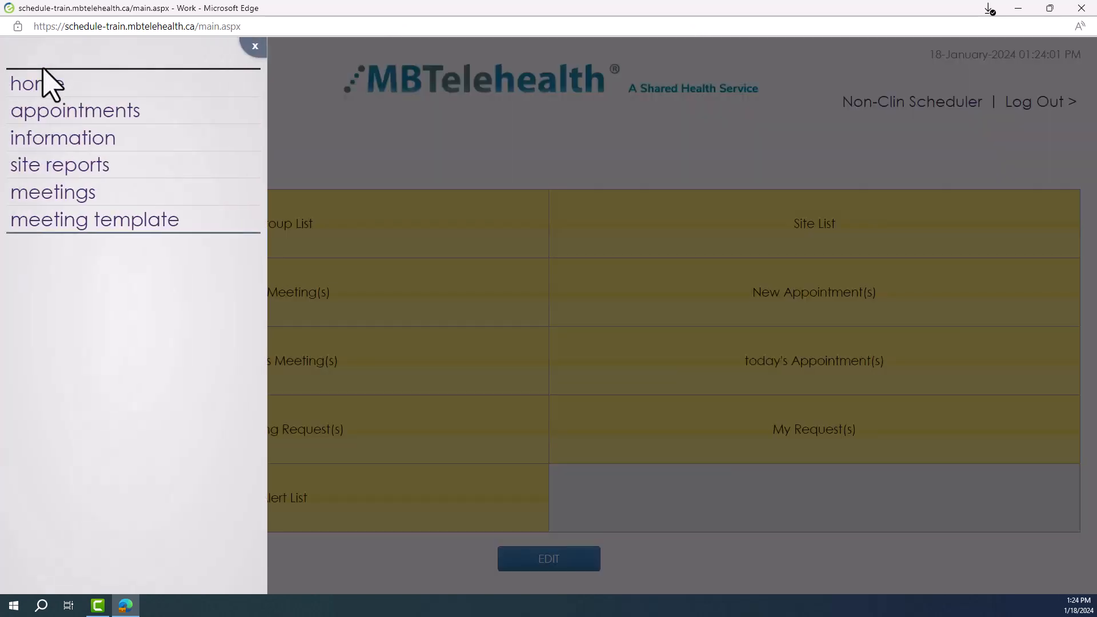
pyautogui.click(44, 85)
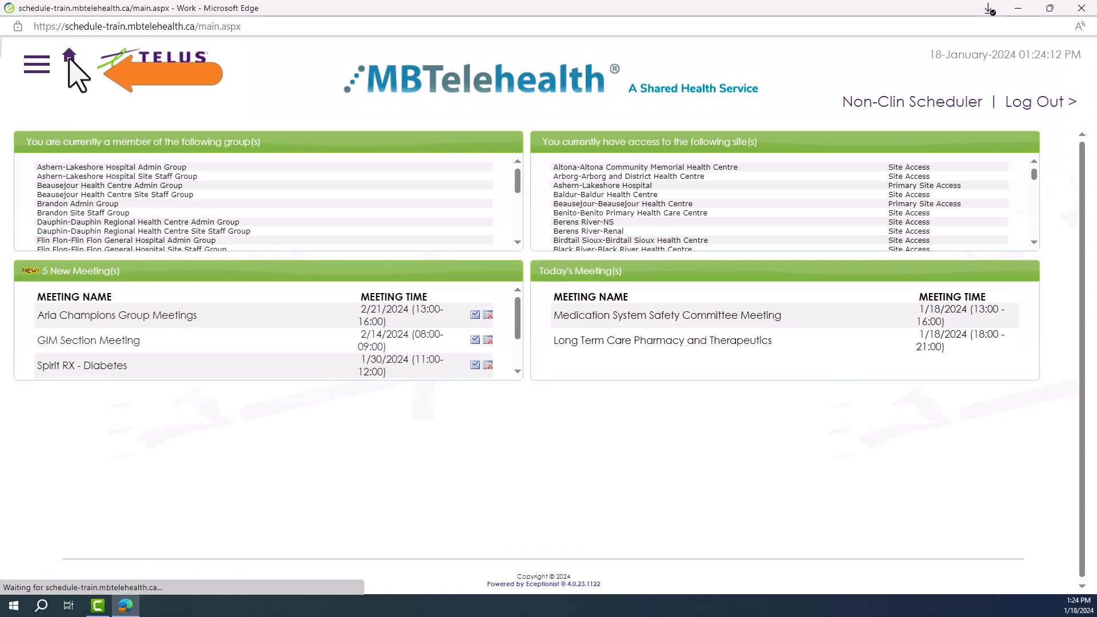
pyautogui.click(70, 59)
pyautogui.click(536, 373)
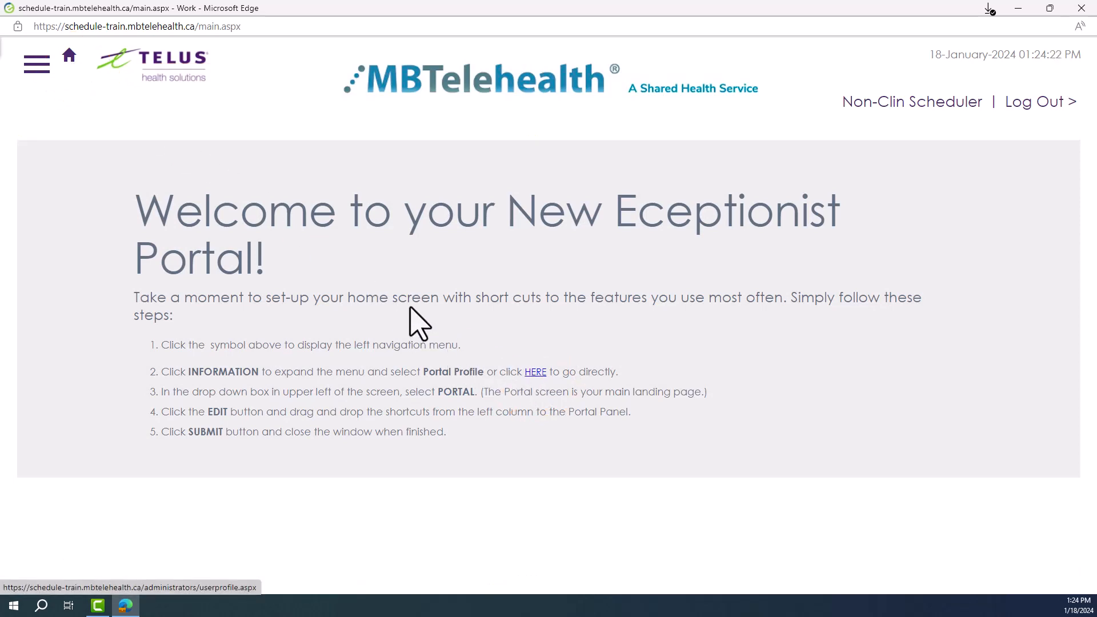
pyautogui.click(36, 64)
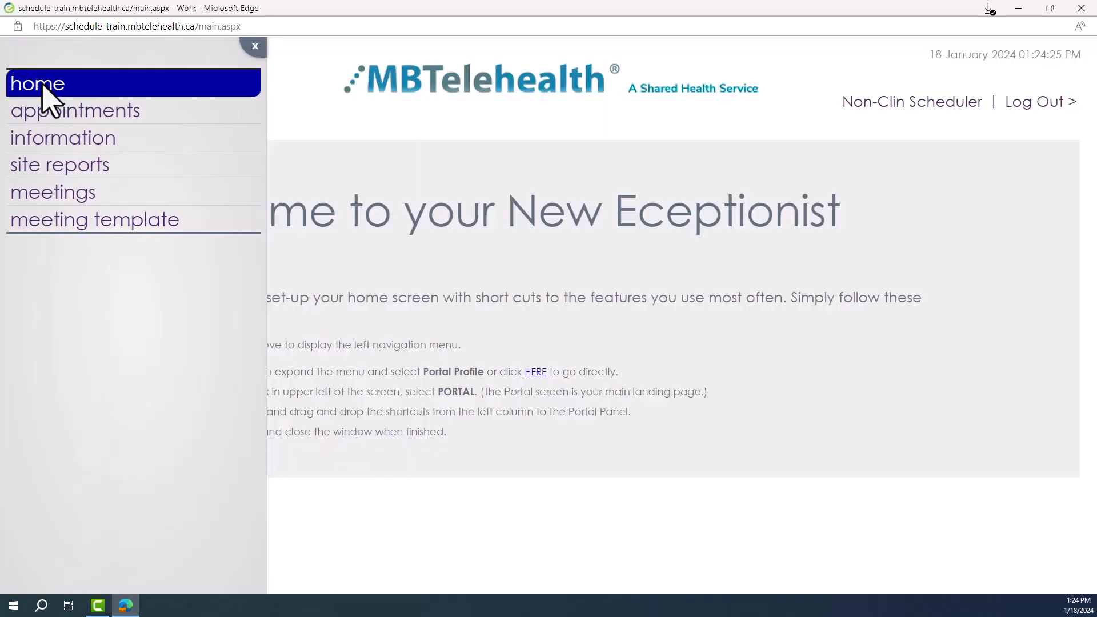
pyautogui.click(43, 86)
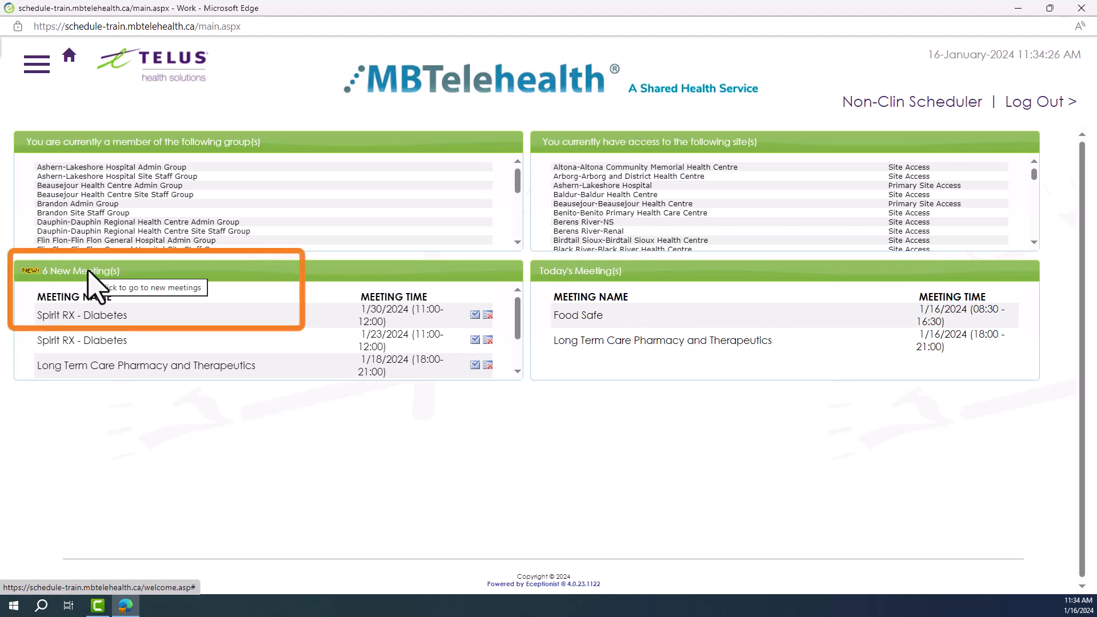
# Review the full list of new meetings and open the meeting calendar for today's meetings from the home dashboard
pyautogui.click(89, 271)
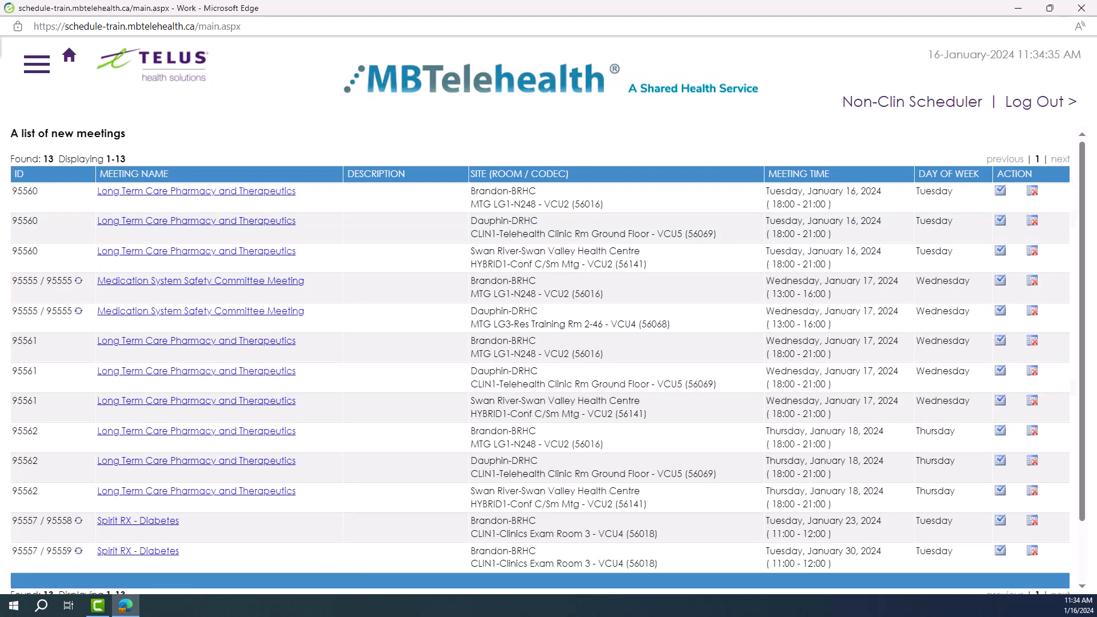
pyautogui.click(37, 71)
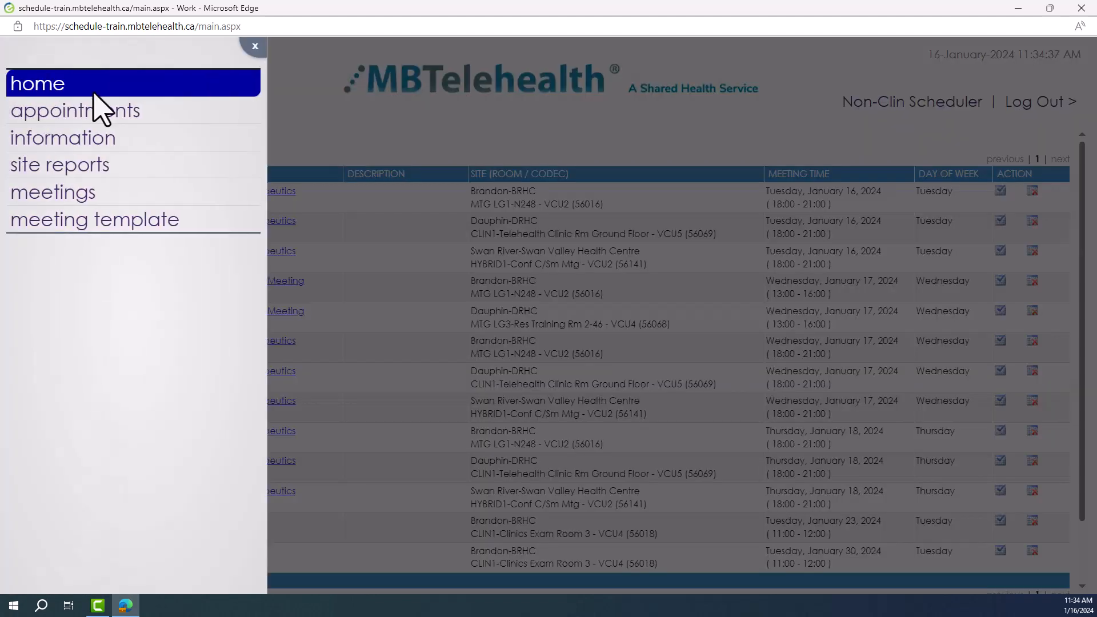
pyautogui.click(91, 92)
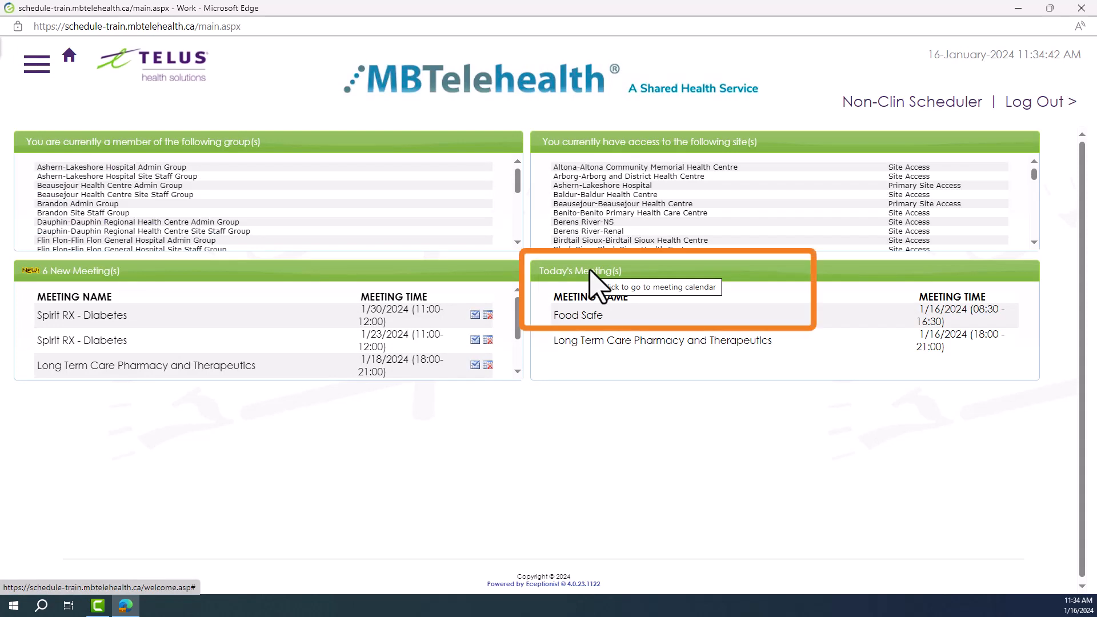
pyautogui.click(592, 273)
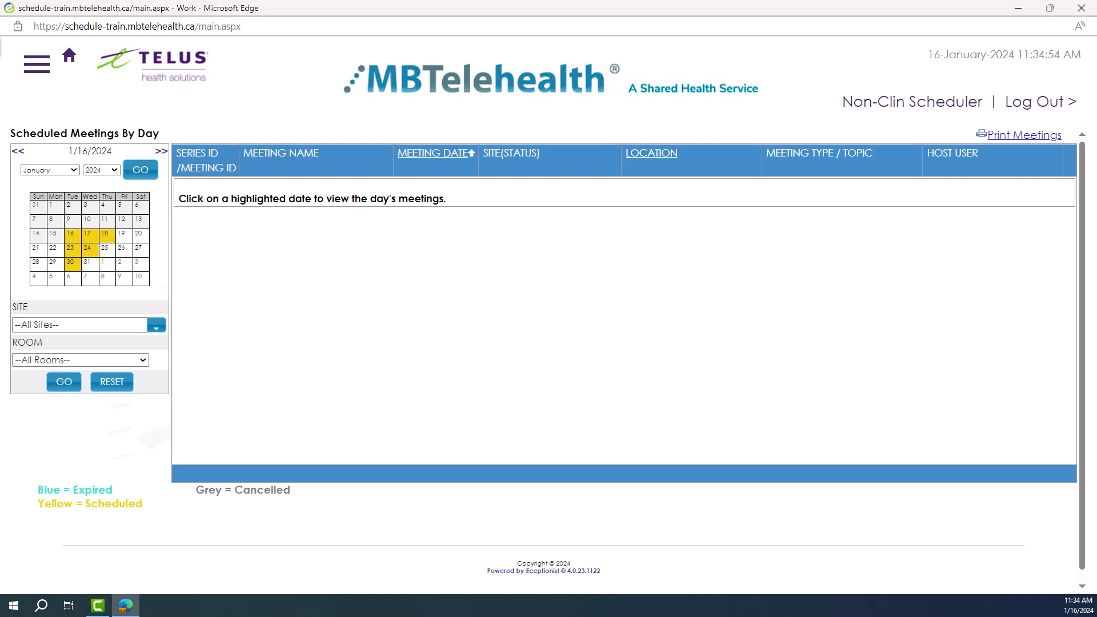
# Look over the meetings options in the navigation and open the list of meeting templates to apply
pyautogui.click(37, 64)
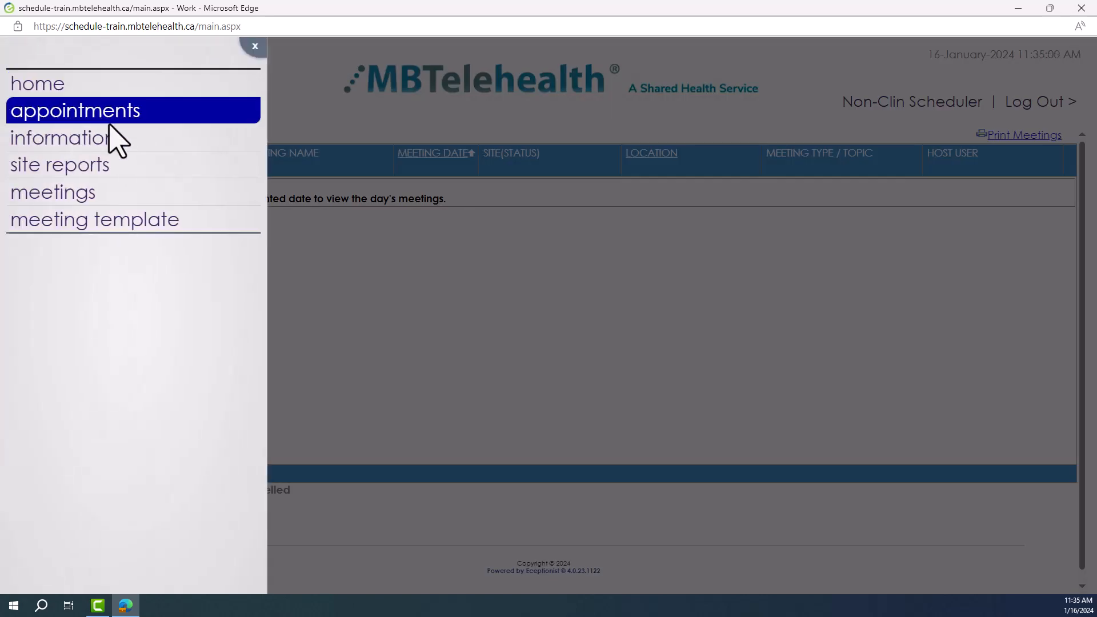
pyautogui.click(202, 194)
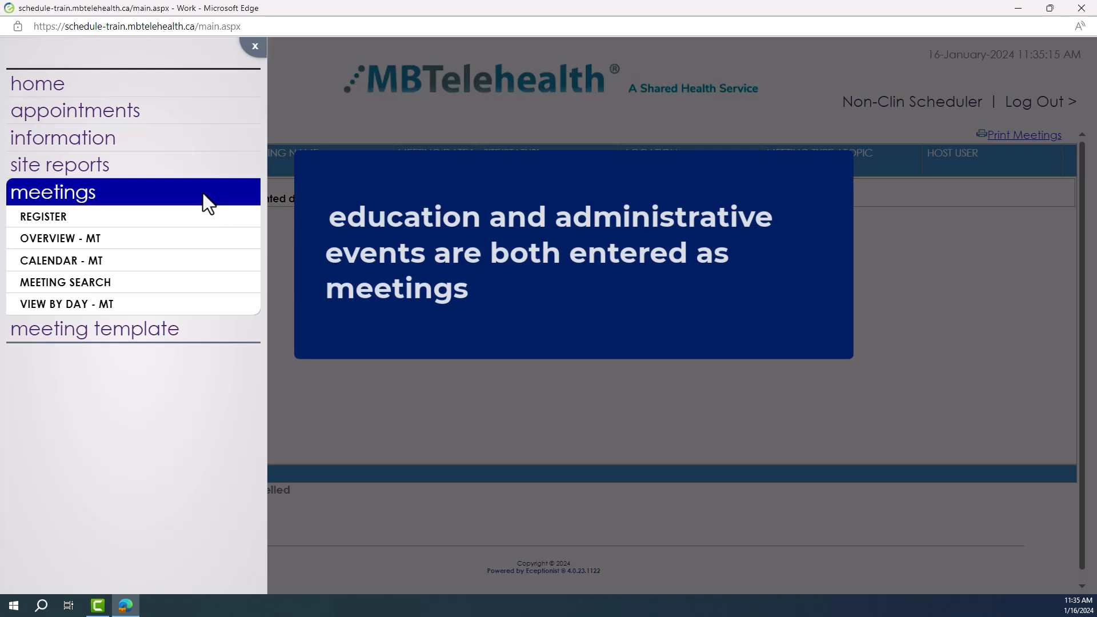
pyautogui.click(203, 194)
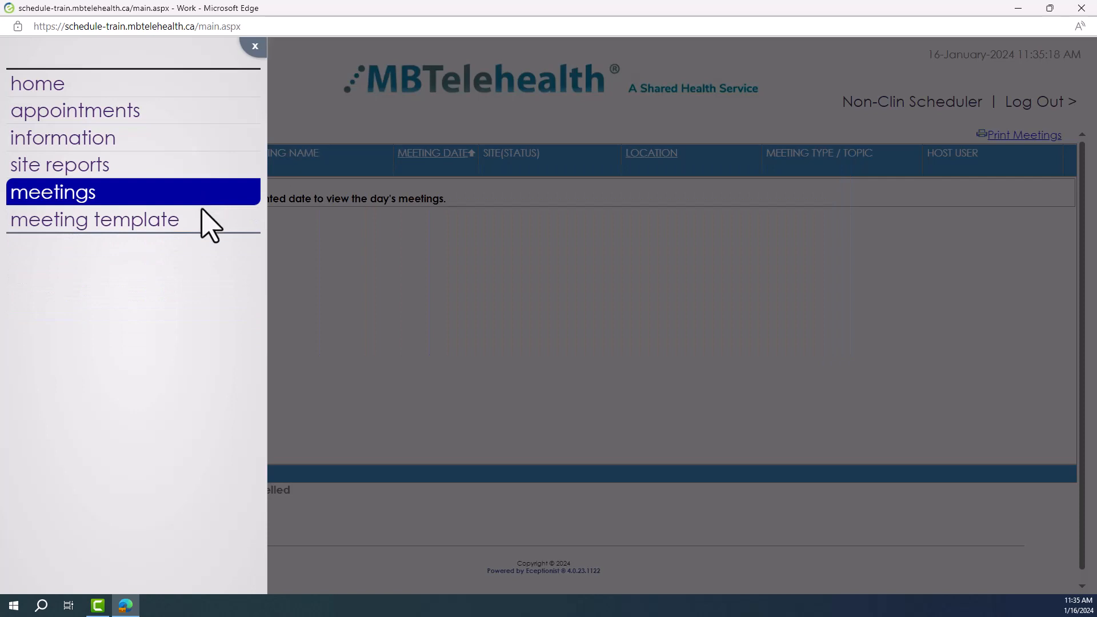
pyautogui.click(201, 219)
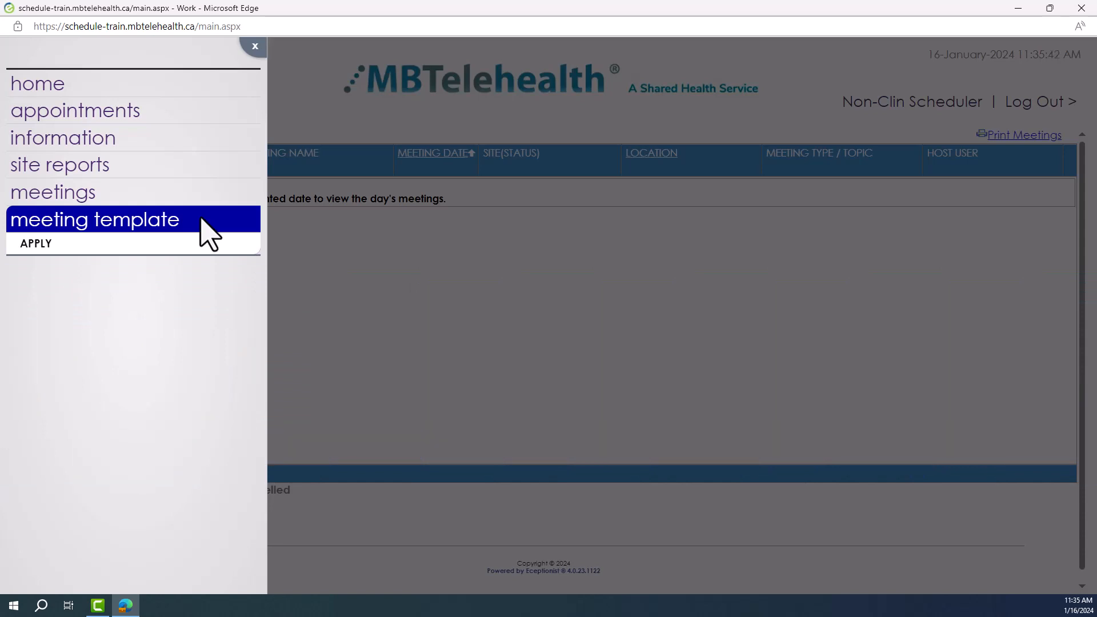
pyautogui.click(198, 245)
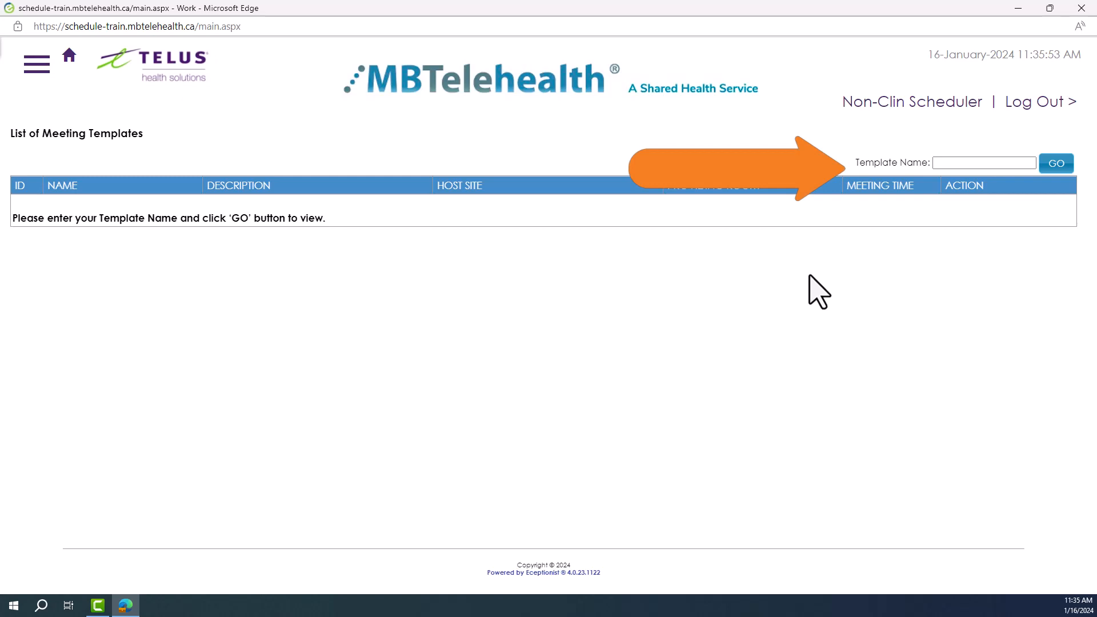
# Search the meeting templates for "med" and start applying the Medication System Safety Committee Meeting template
pyautogui.click(943, 163)
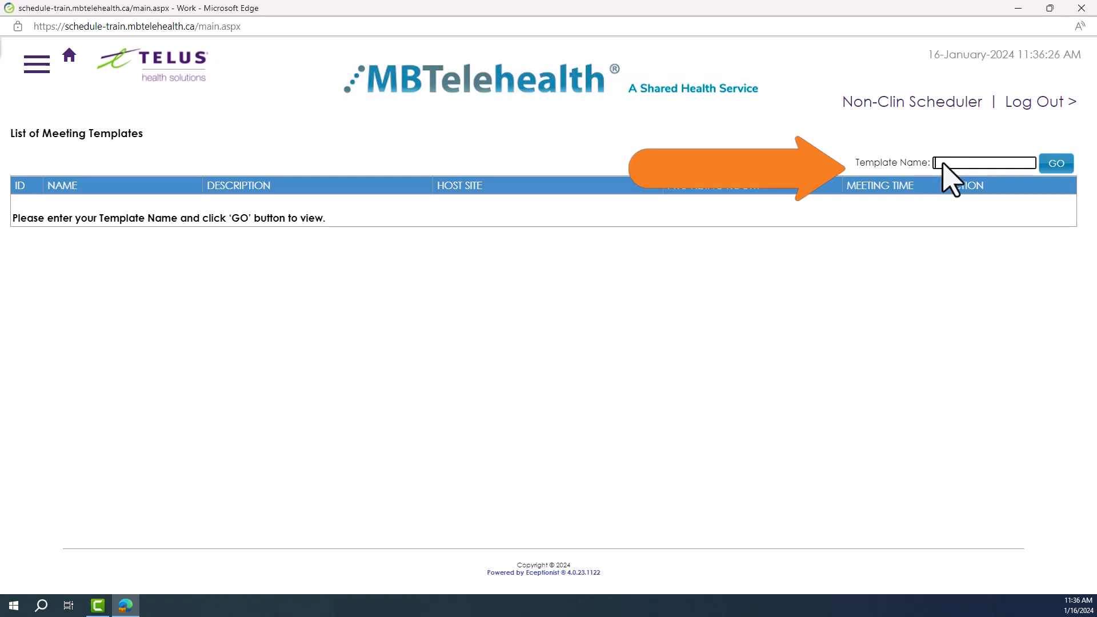
pyautogui.write('med')
pyautogui.click(1054, 166)
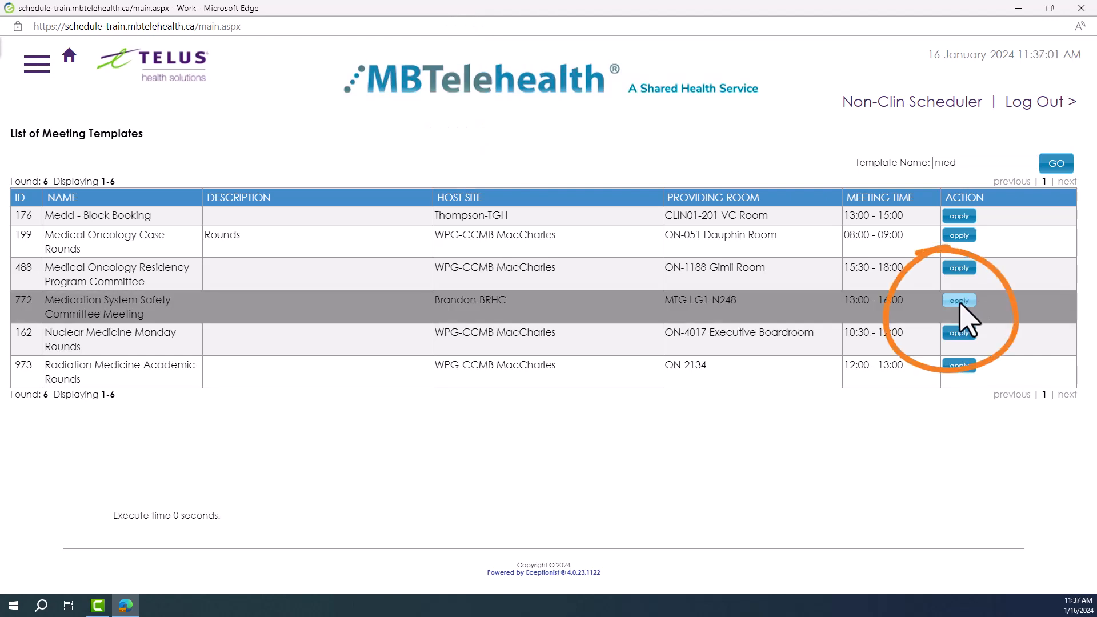
pyautogui.click(960, 301)
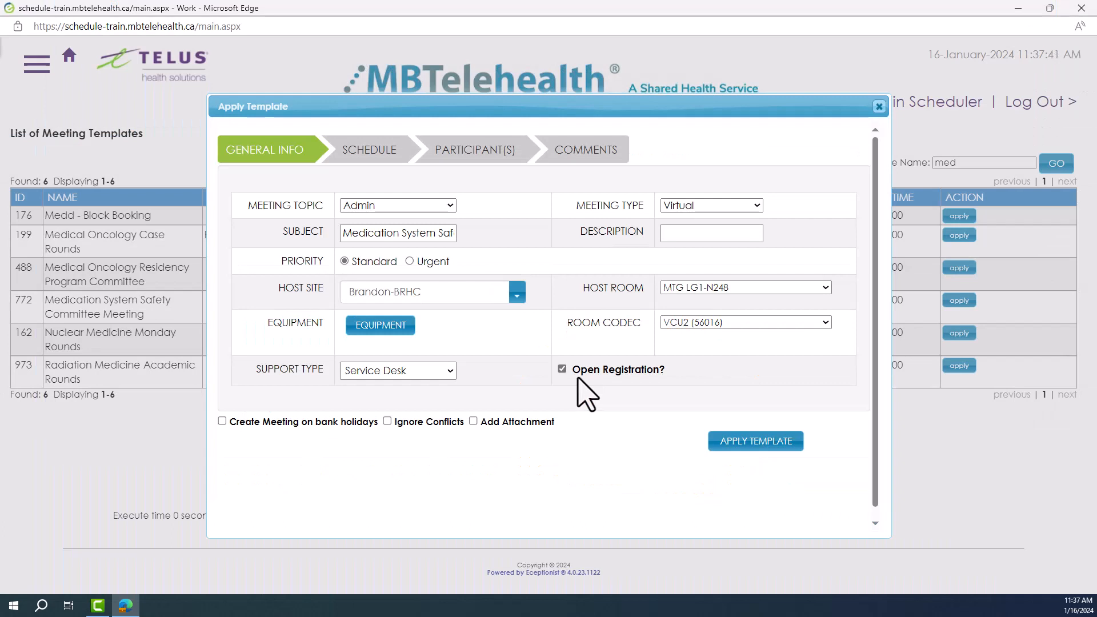
# Set both the start date and the end date of the meeting schedule to 01/18/2024
pyautogui.click(379, 159)
pyautogui.click(386, 200)
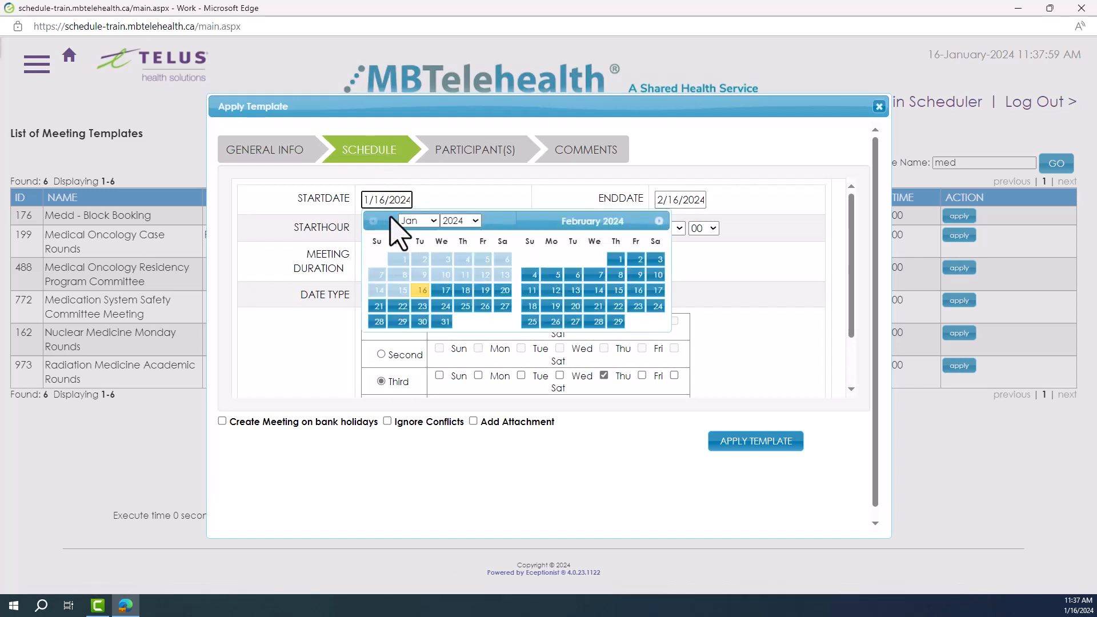
pyautogui.click(475, 309)
pyautogui.click(652, 200)
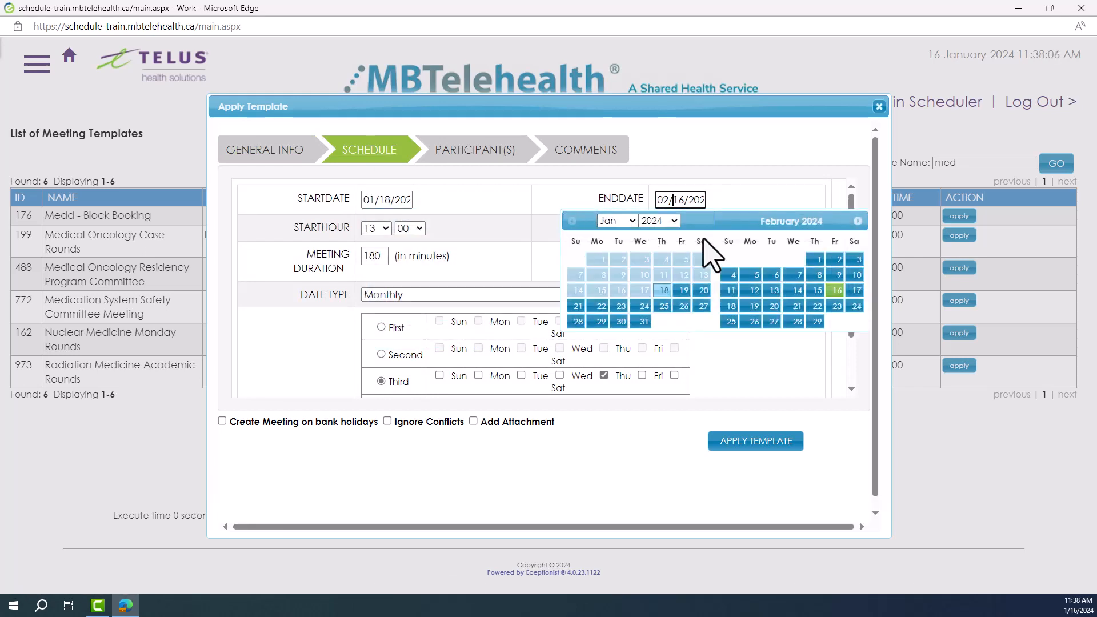
pyautogui.click(698, 302)
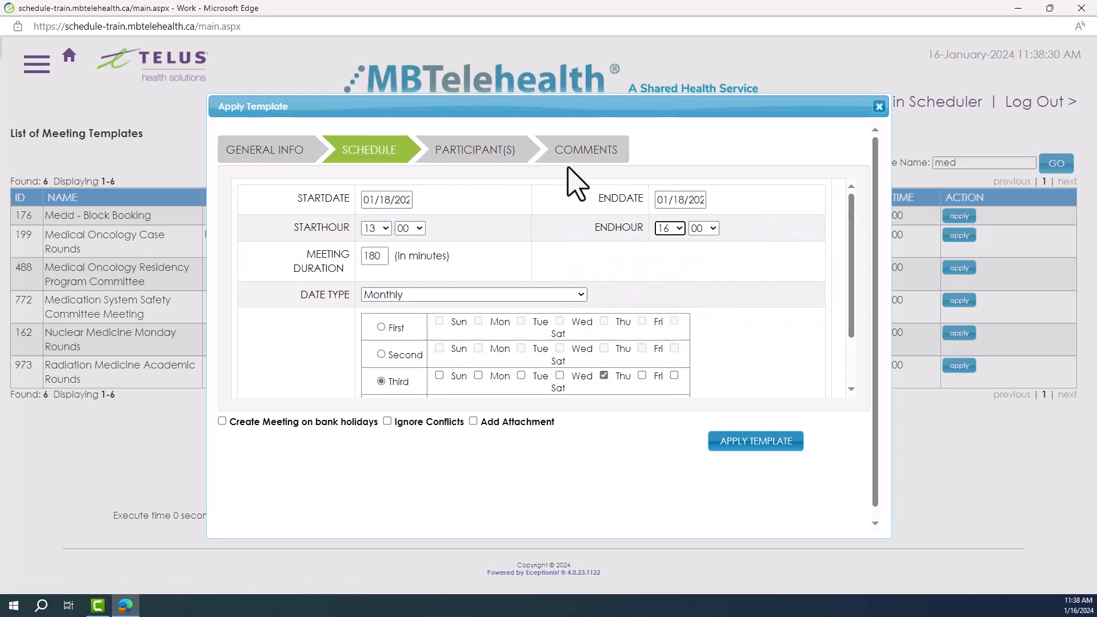
# Add Altona-Altona Community Memorial Health Centre as an attendee site with the HYBRID1-Conference/Library room and codec VCU1 (56751)
pyautogui.click(487, 149)
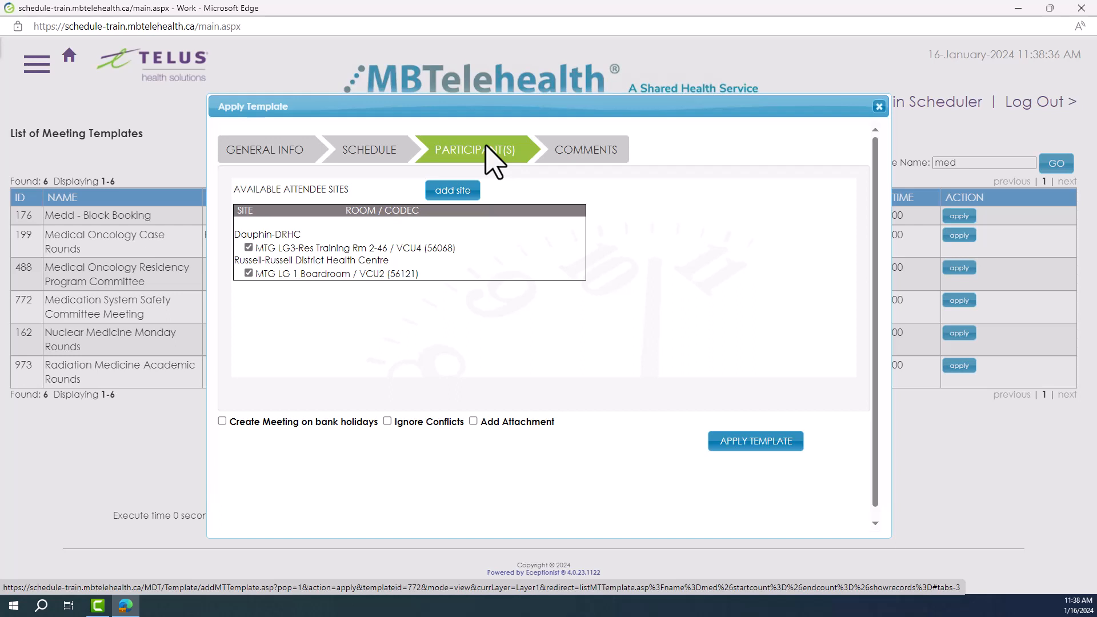
pyautogui.click(449, 191)
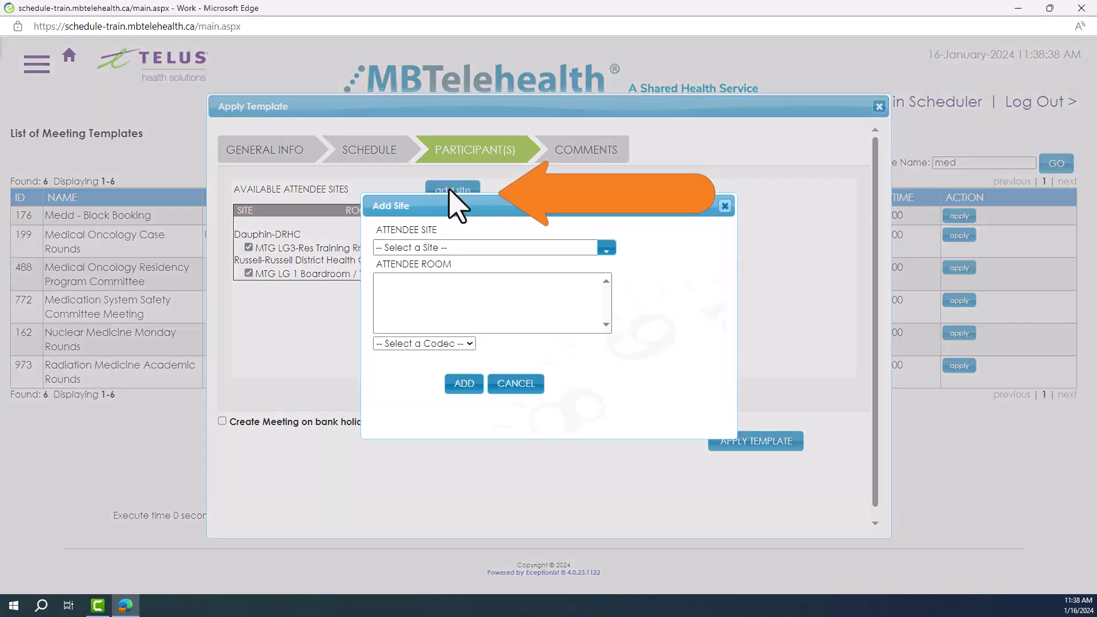
pyautogui.click(606, 249)
pyautogui.click(595, 277)
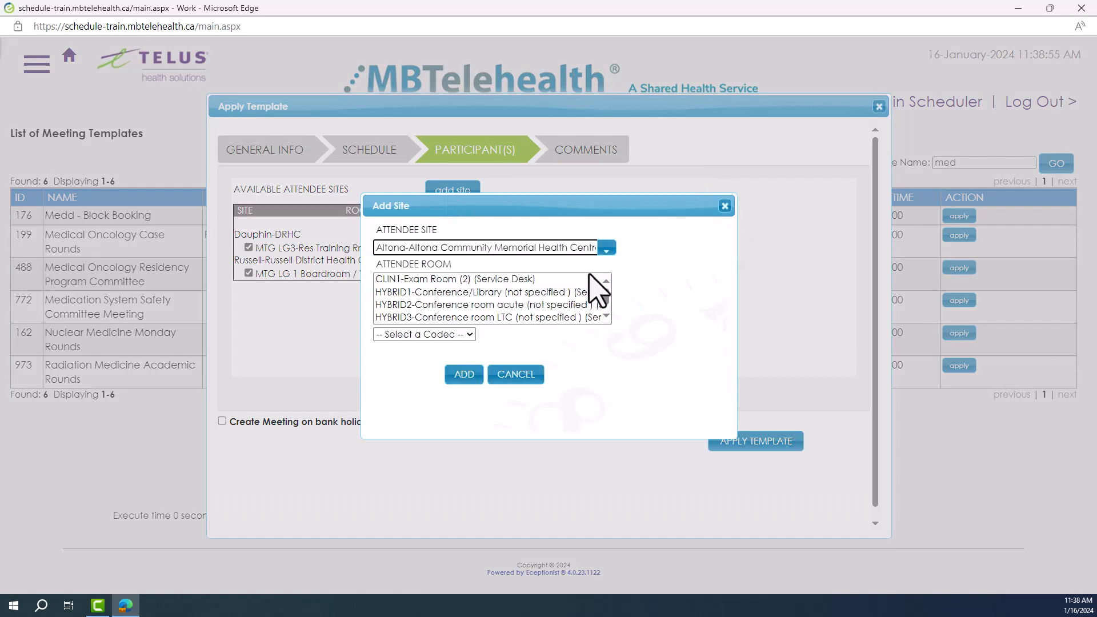
pyautogui.click(592, 292)
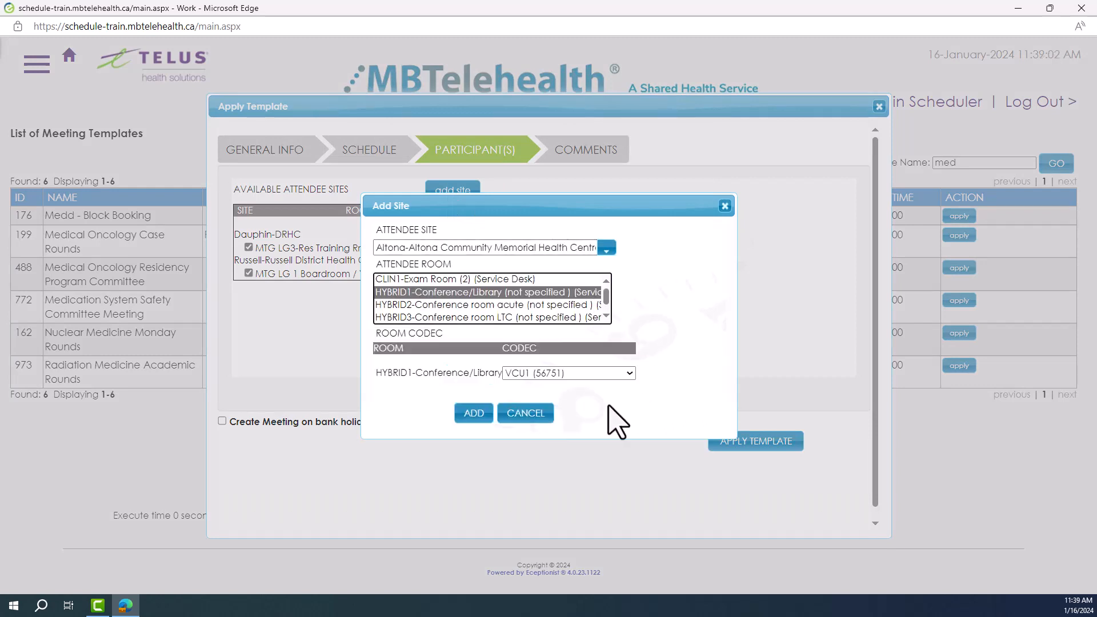
pyautogui.click(475, 416)
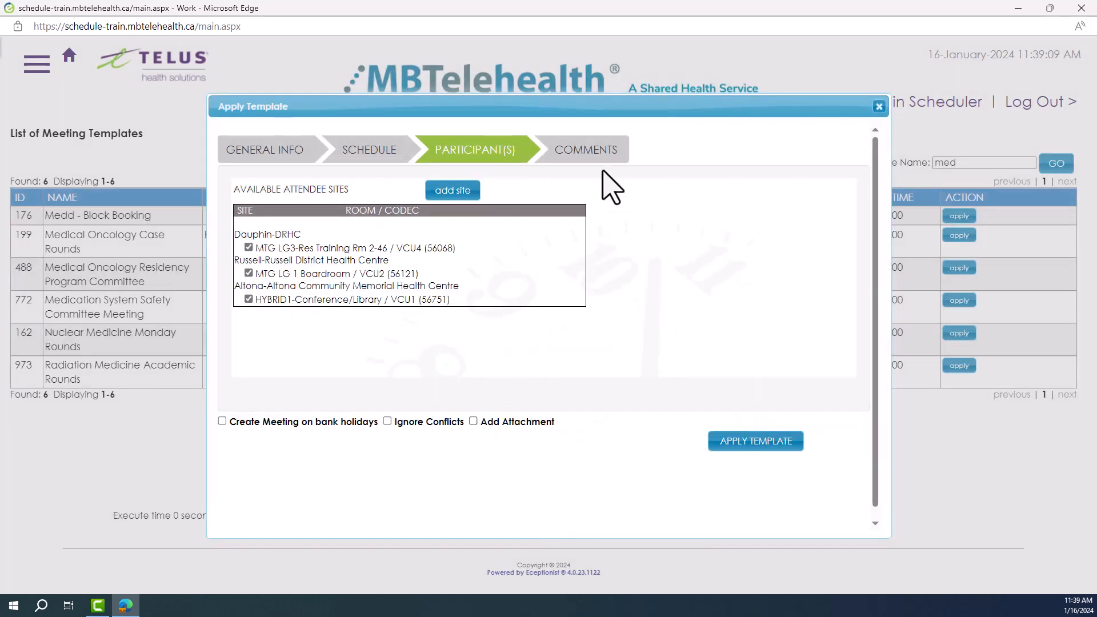
# Write "enter comments" as the meeting comment and submit the template for 01/18/2024, 13:00 to 16:00
pyautogui.click(588, 153)
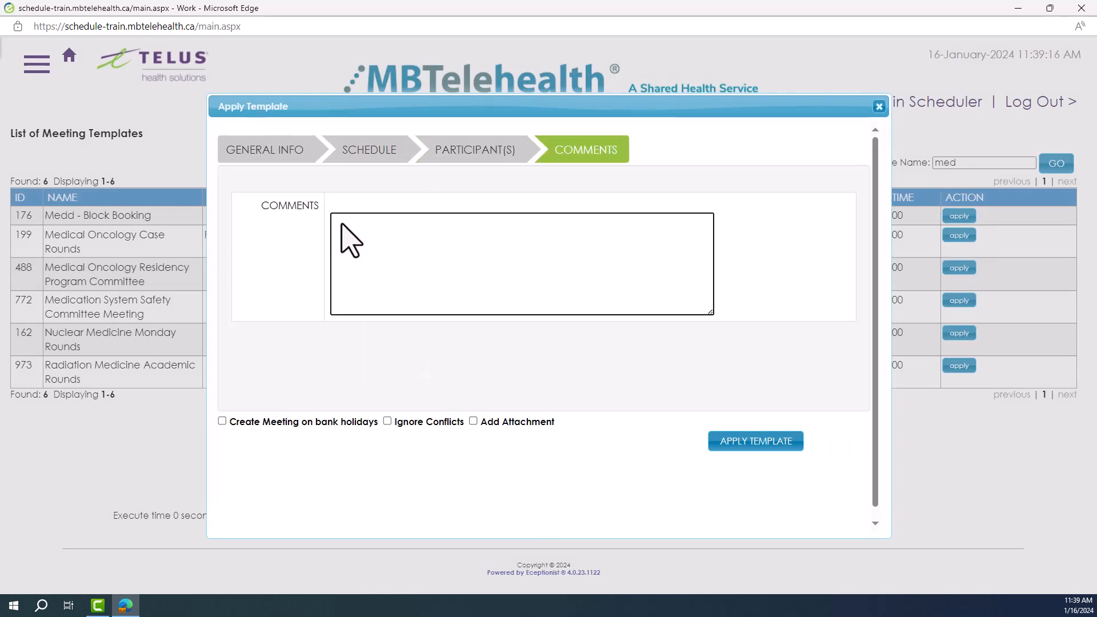
pyautogui.write('enter comments')
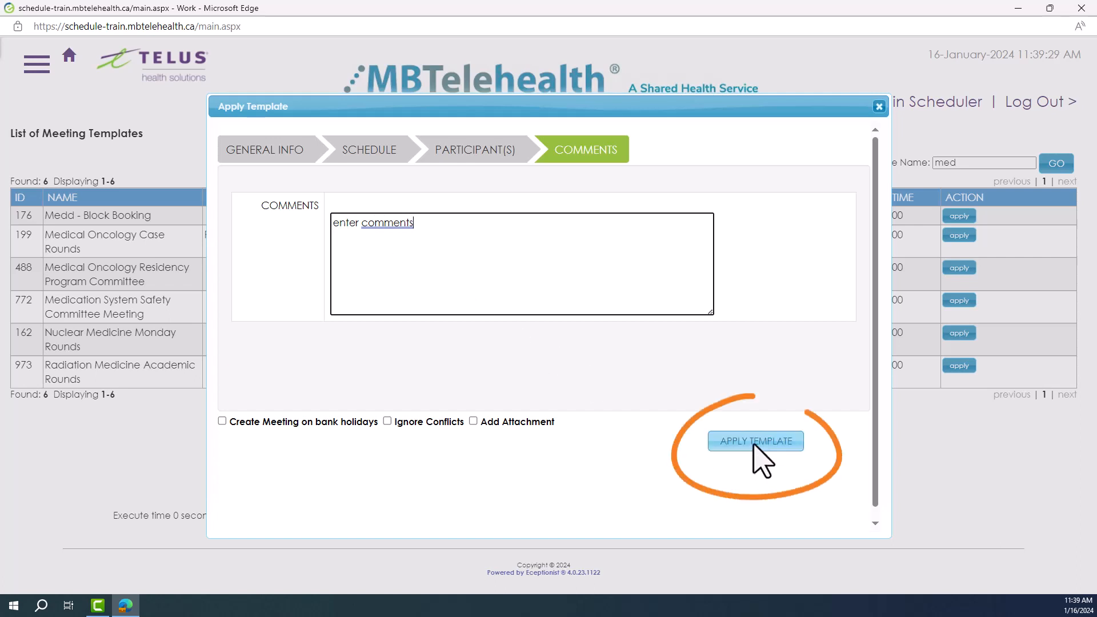
pyautogui.click(762, 458)
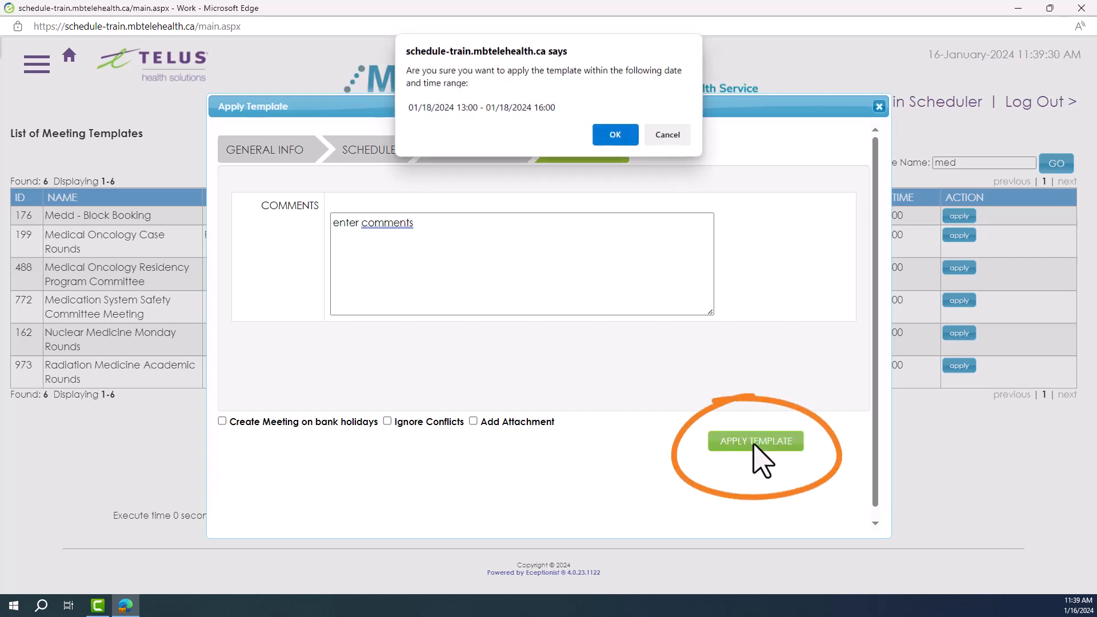
pyautogui.click(617, 140)
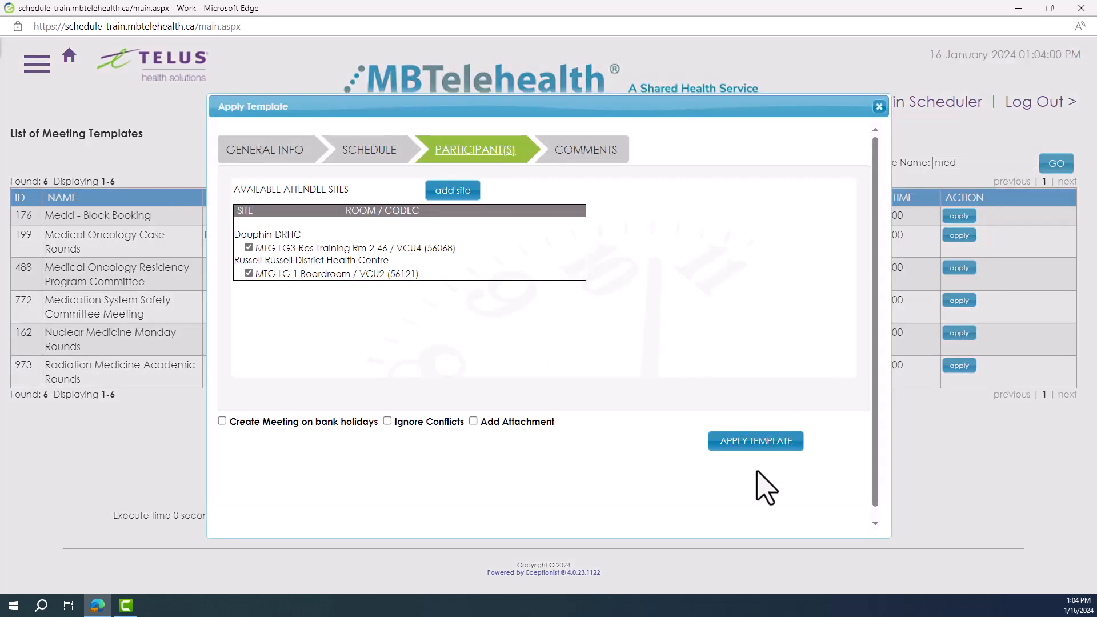
# Try to apply the template for 02/21/2024, 13:00 to 16:00, and examine the details of the conflicting meeting
pyautogui.click(753, 446)
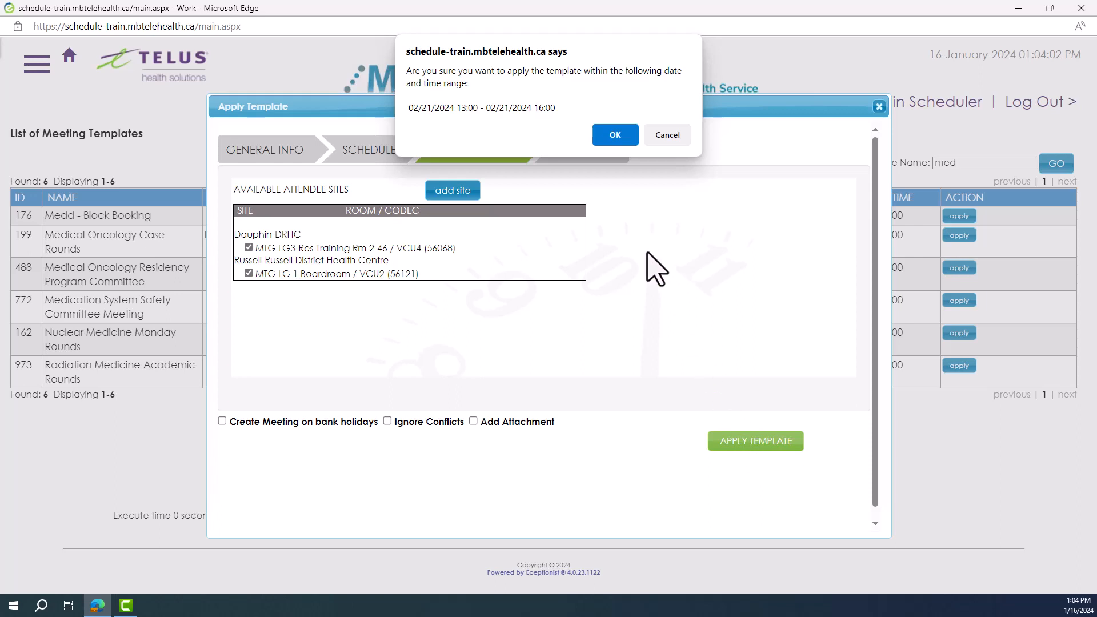
pyautogui.click(616, 135)
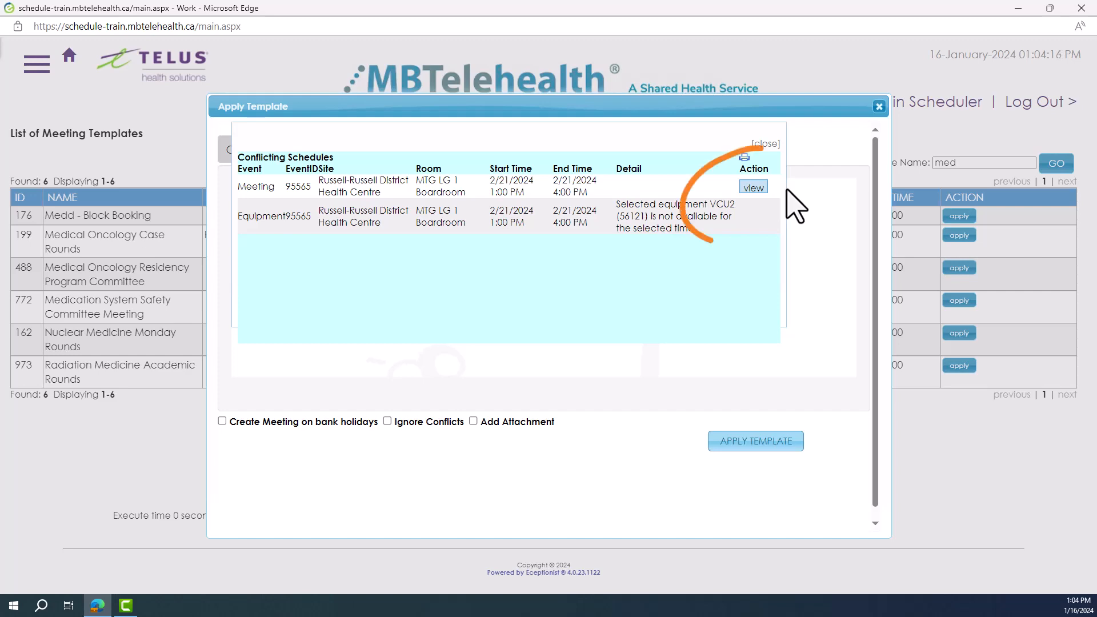
pyautogui.click(755, 188)
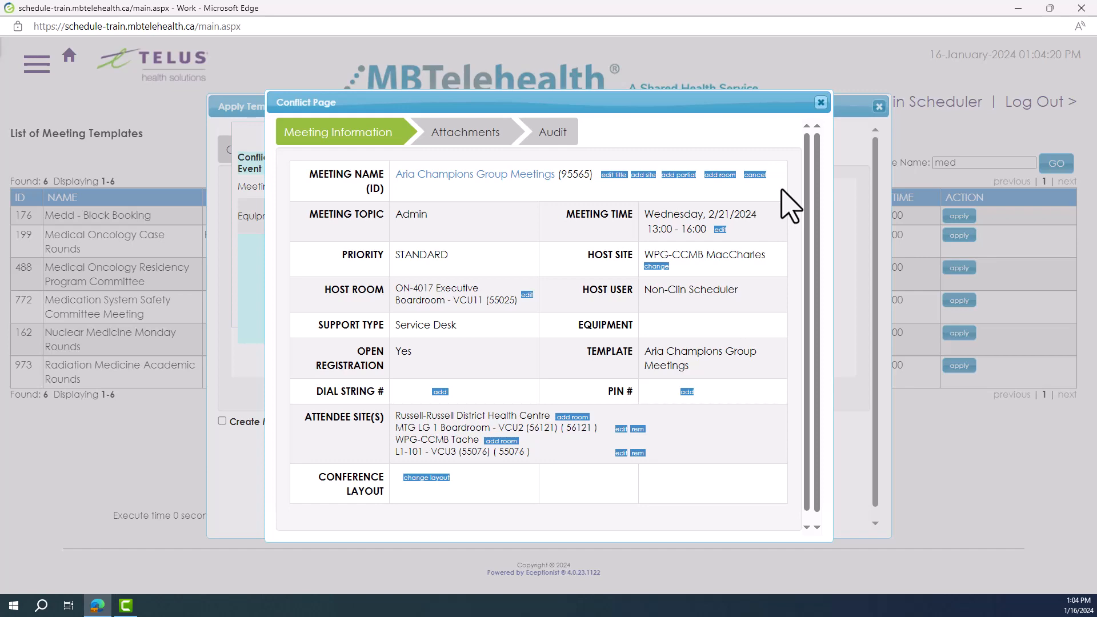
pyautogui.click(821, 103)
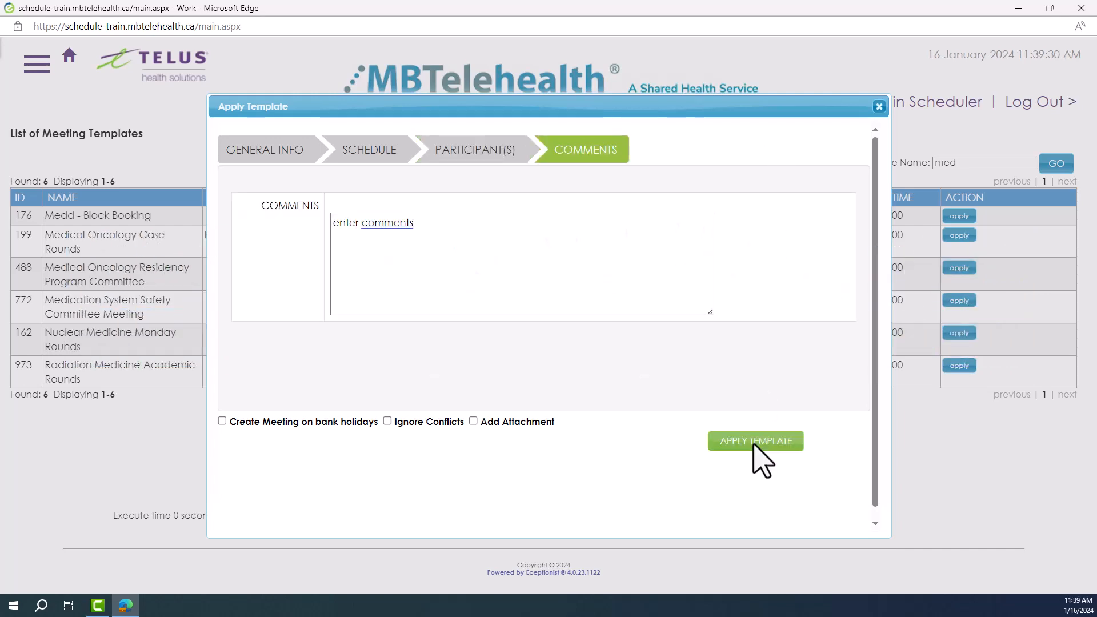
# Apply the template again and accept the 01/18/2024 13:00 to 16:00 range to create the meeting
pyautogui.click(754, 447)
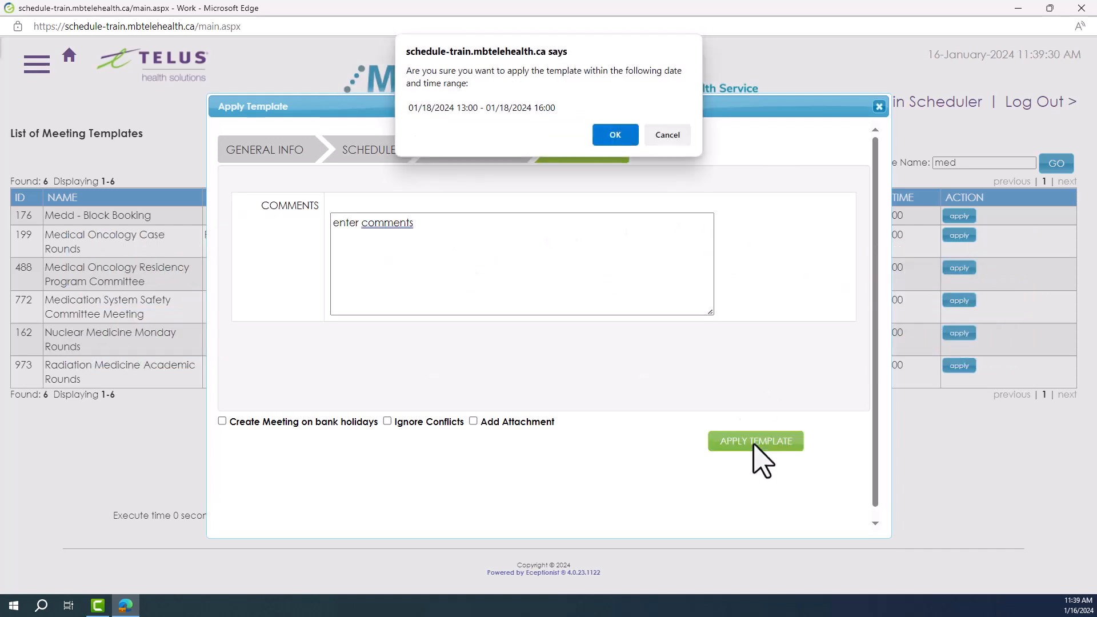
pyautogui.click(617, 137)
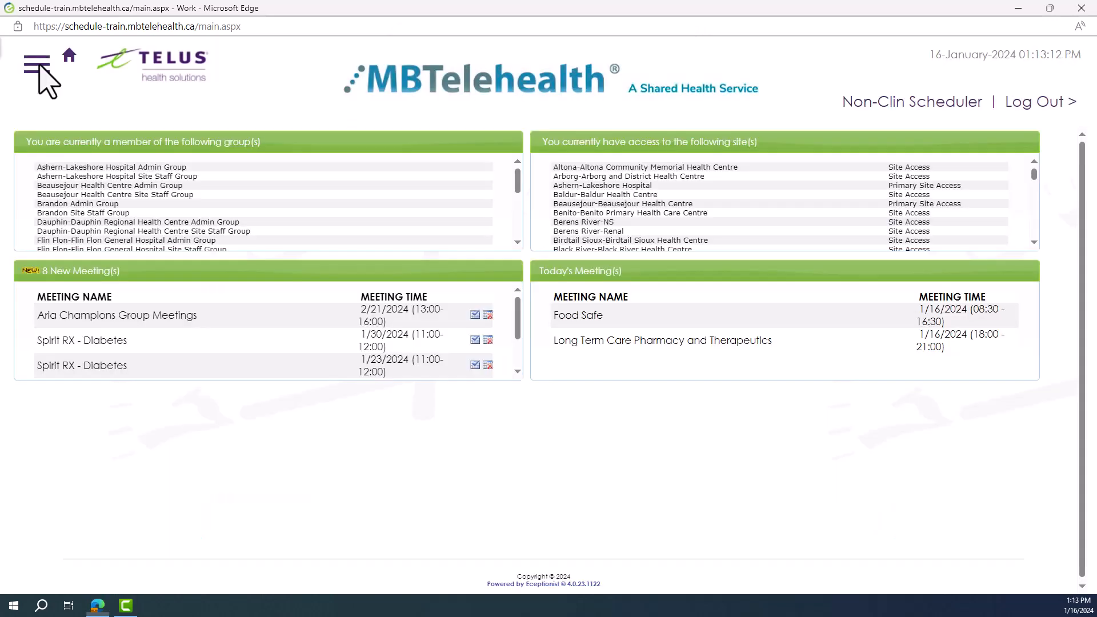
# Return to the home page and display the weekly meeting calendar for 01/17/2024 across all sites and rooms
pyautogui.click(38, 65)
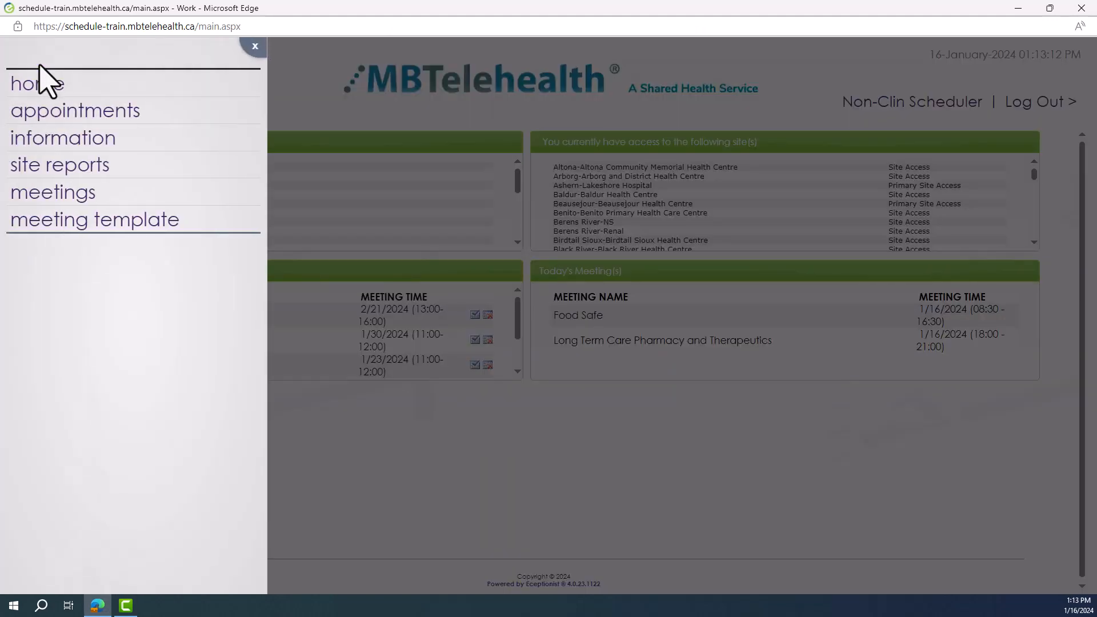
pyautogui.click(121, 91)
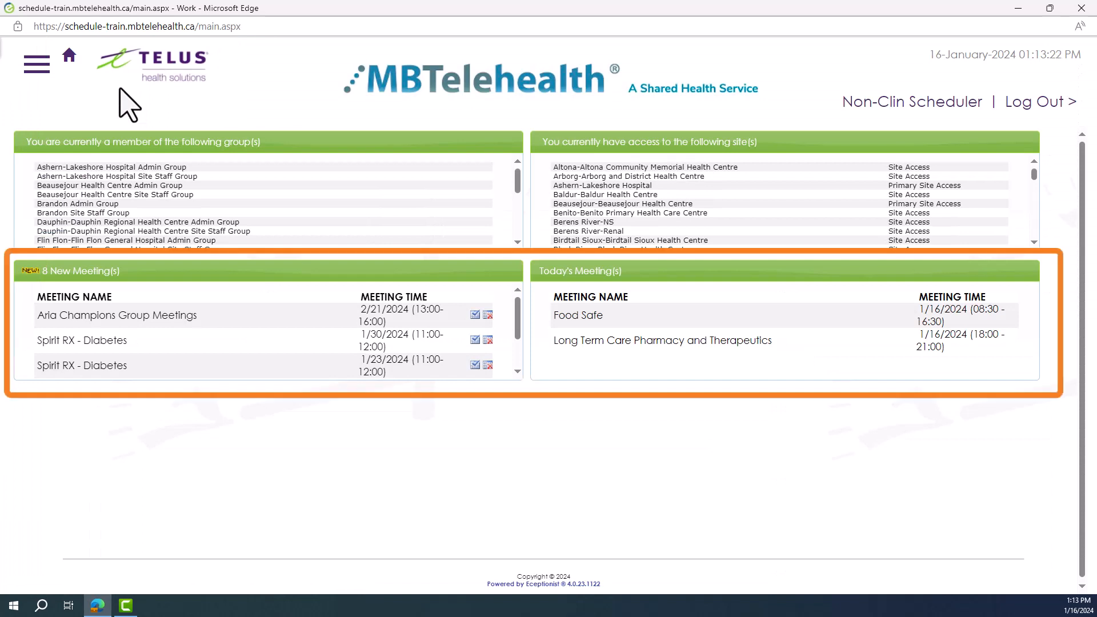
pyautogui.click(39, 67)
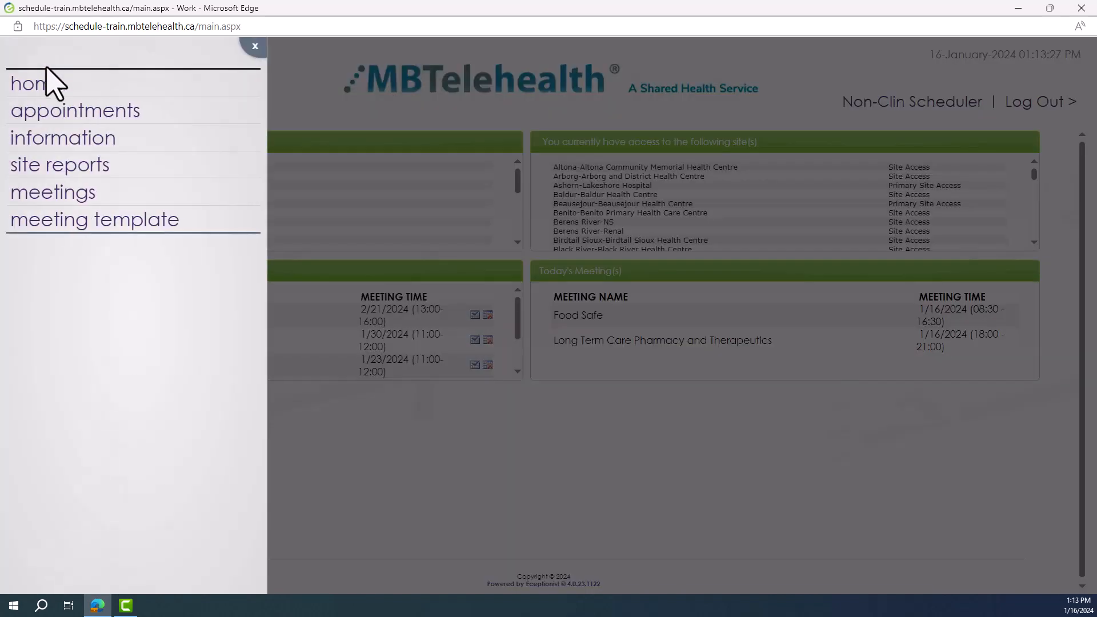
pyautogui.click(143, 196)
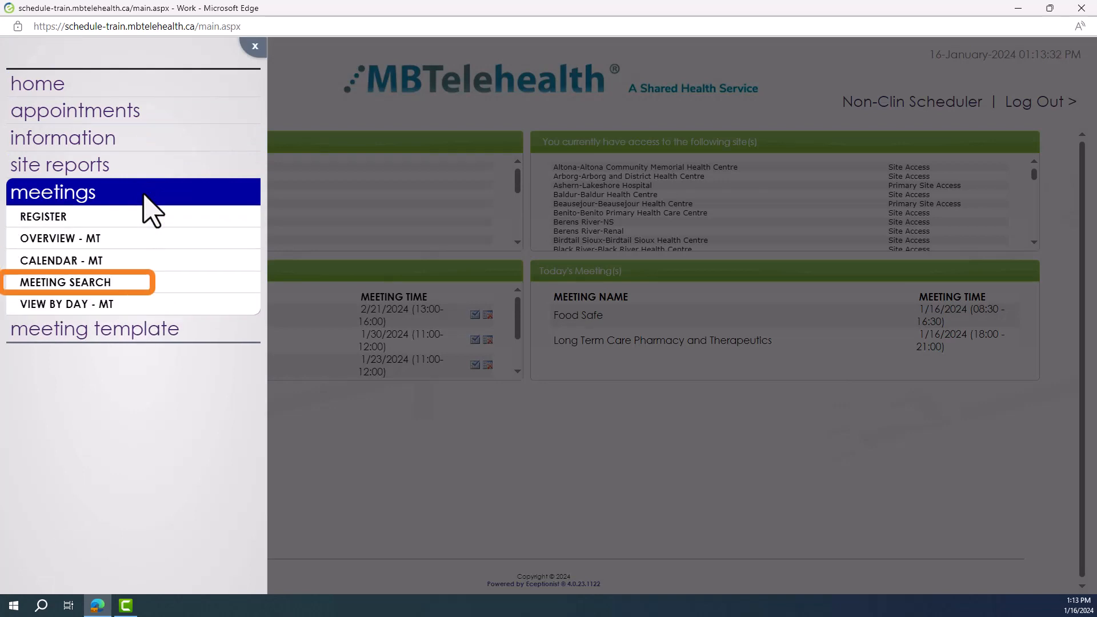
pyautogui.click(157, 260)
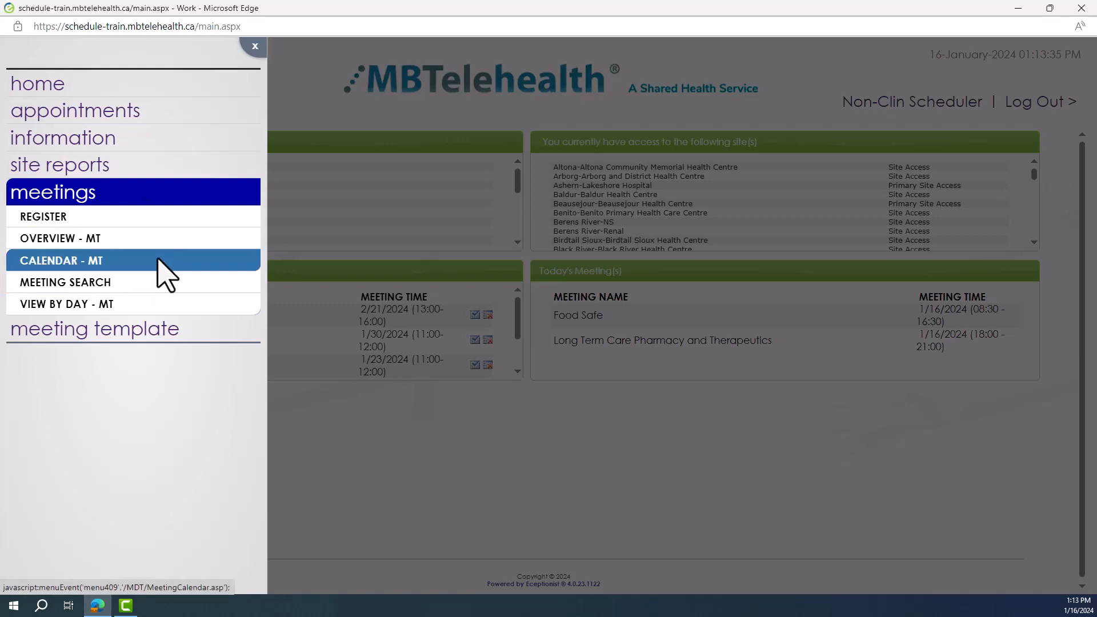
pyautogui.click(122, 184)
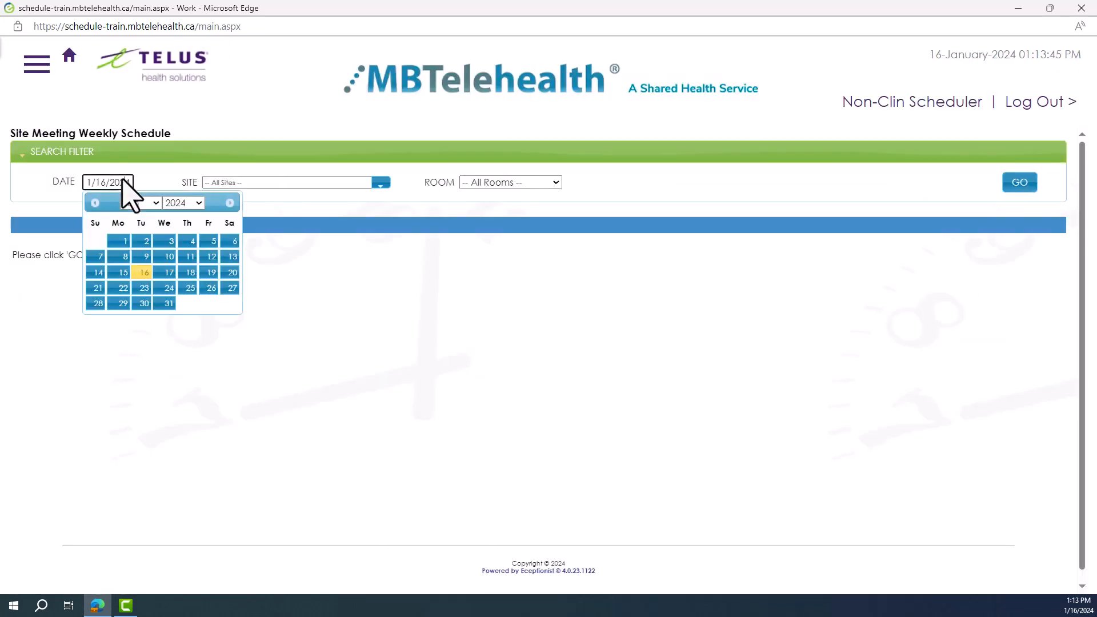
pyautogui.click(166, 273)
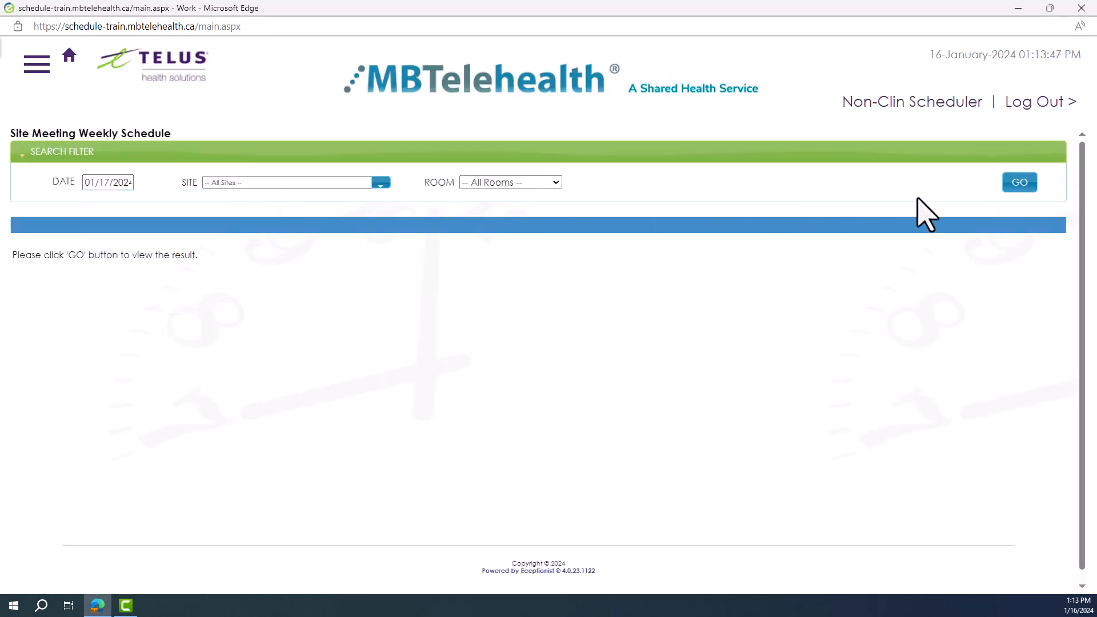
pyautogui.click(1013, 188)
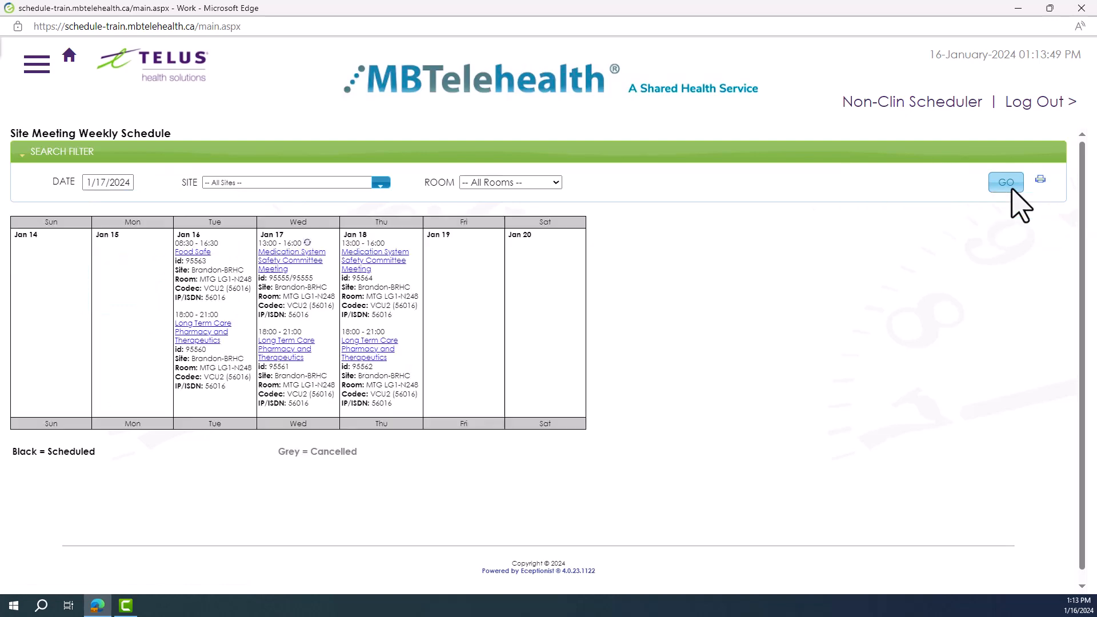
# Search the meeting event list for meetings from 01/16/2024 to 01/31/2024 at any site
pyautogui.click(37, 65)
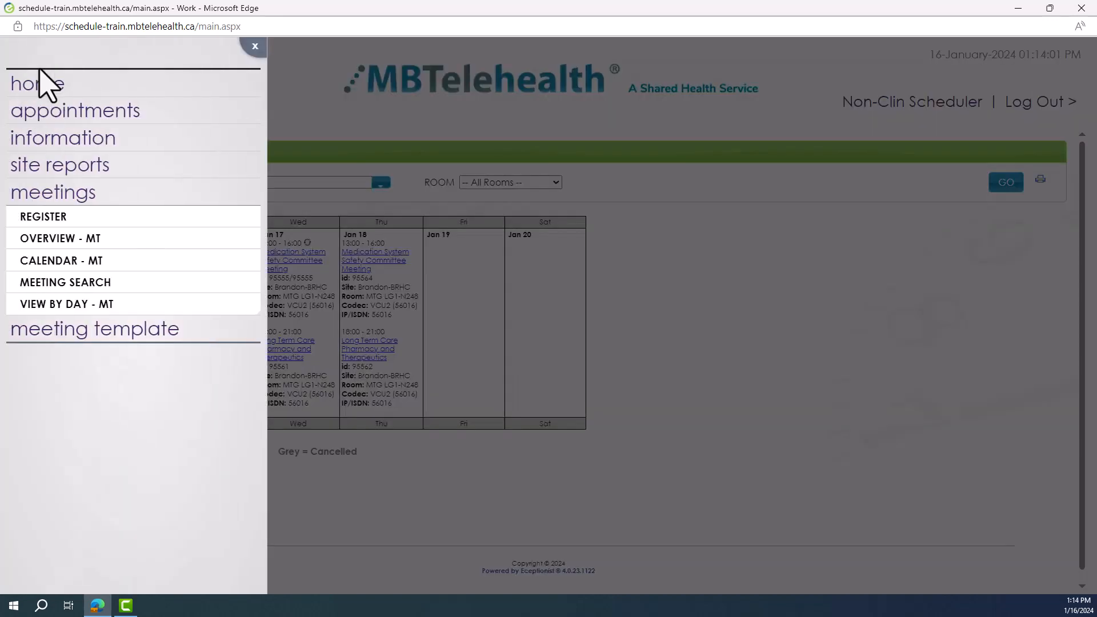
pyautogui.click(153, 281)
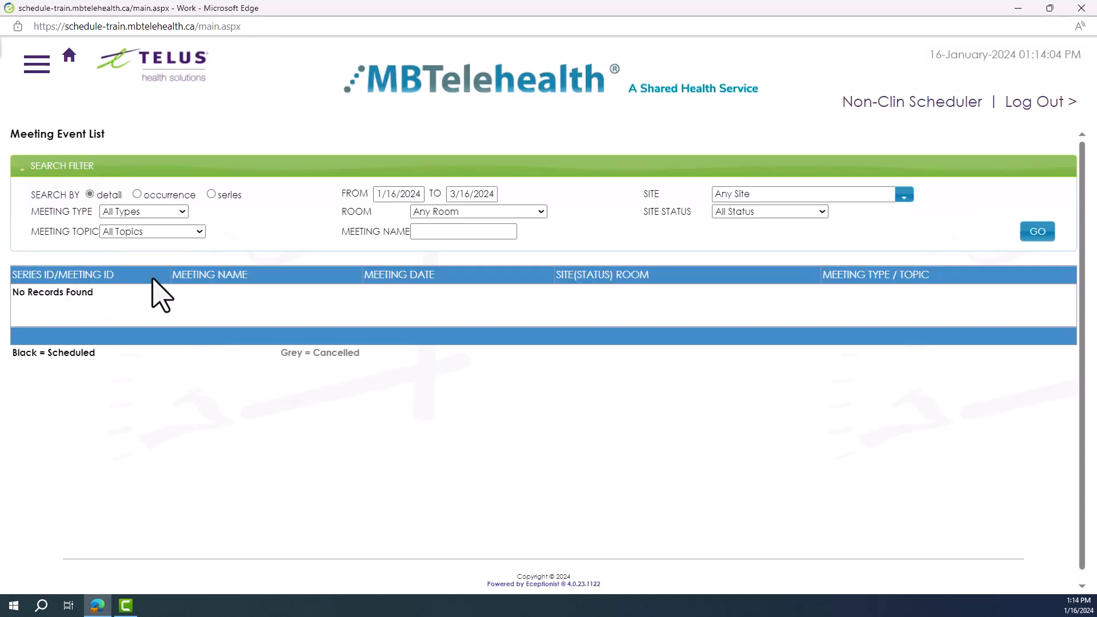
pyautogui.click(483, 194)
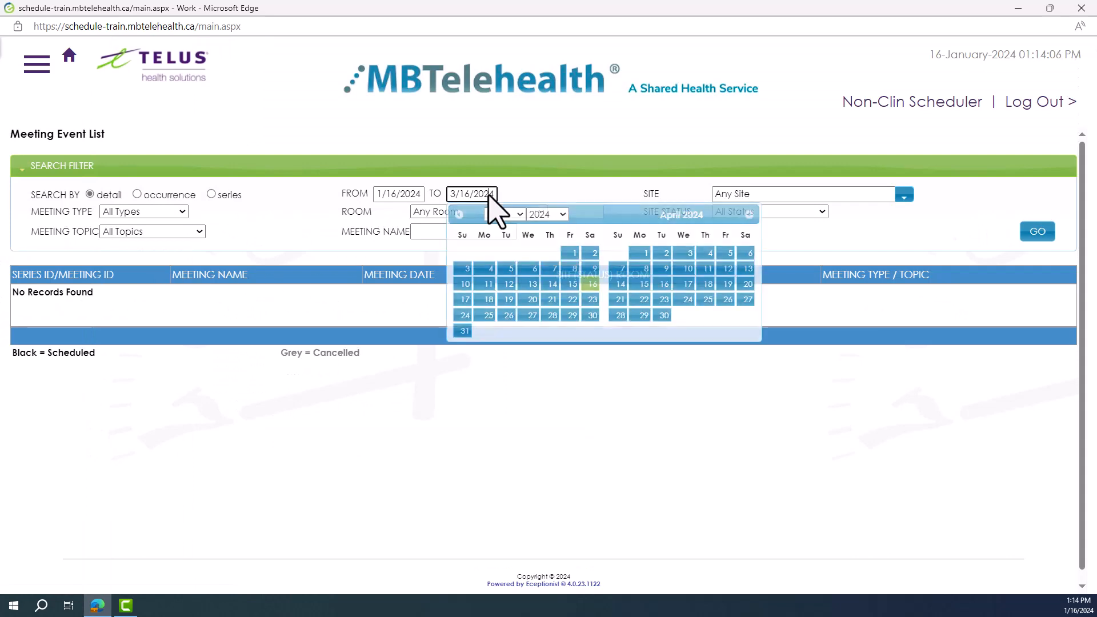
pyautogui.click(459, 215)
pyautogui.click(459, 215)
pyautogui.click(533, 316)
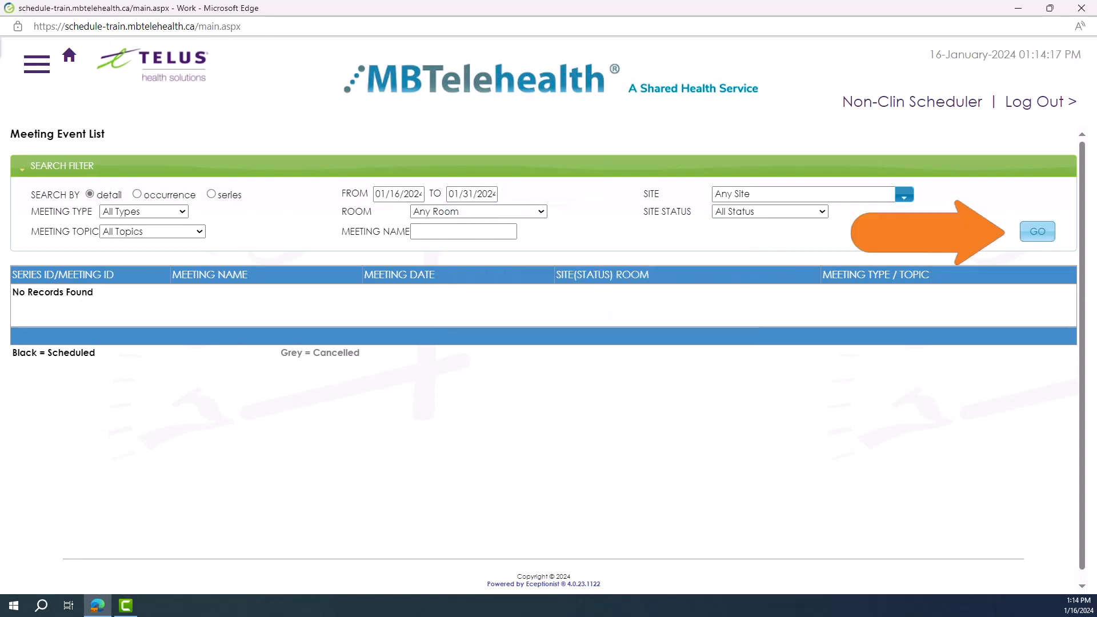
pyautogui.click(1038, 231)
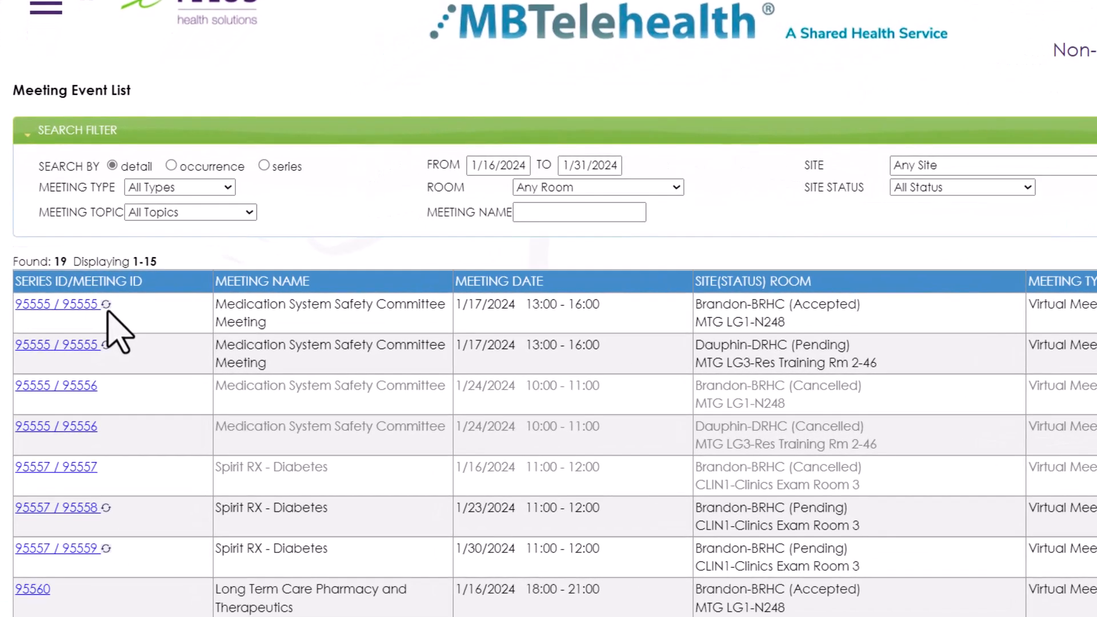
# Open the details of only the 1/17/2024 occurrence of the recurring Medication System Safety Committee Meeting
pyautogui.click(107, 312)
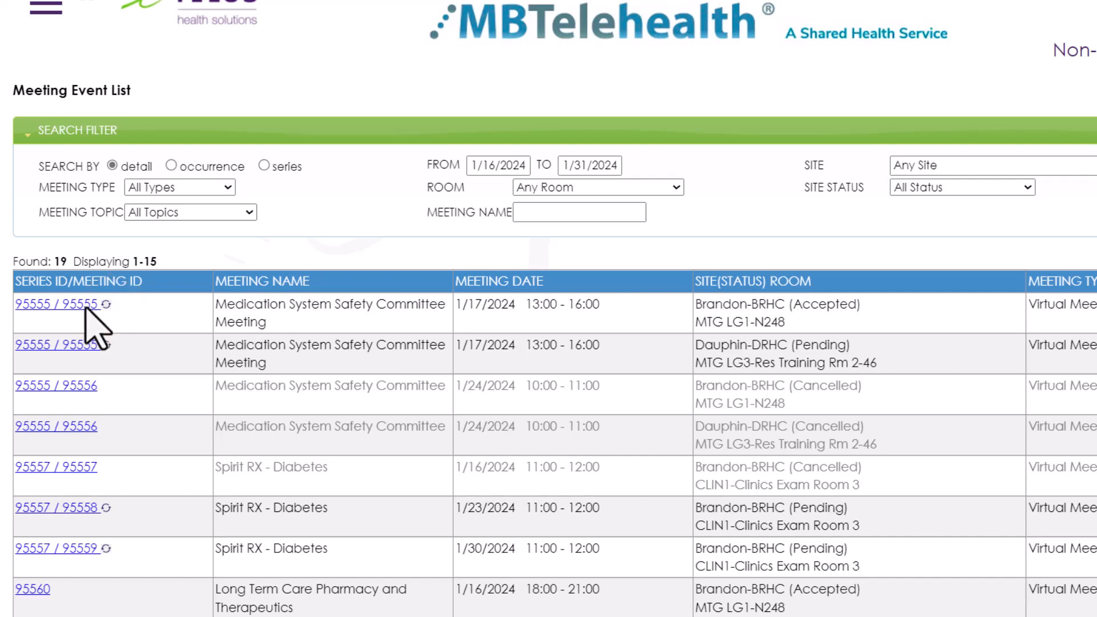
pyautogui.click(86, 307)
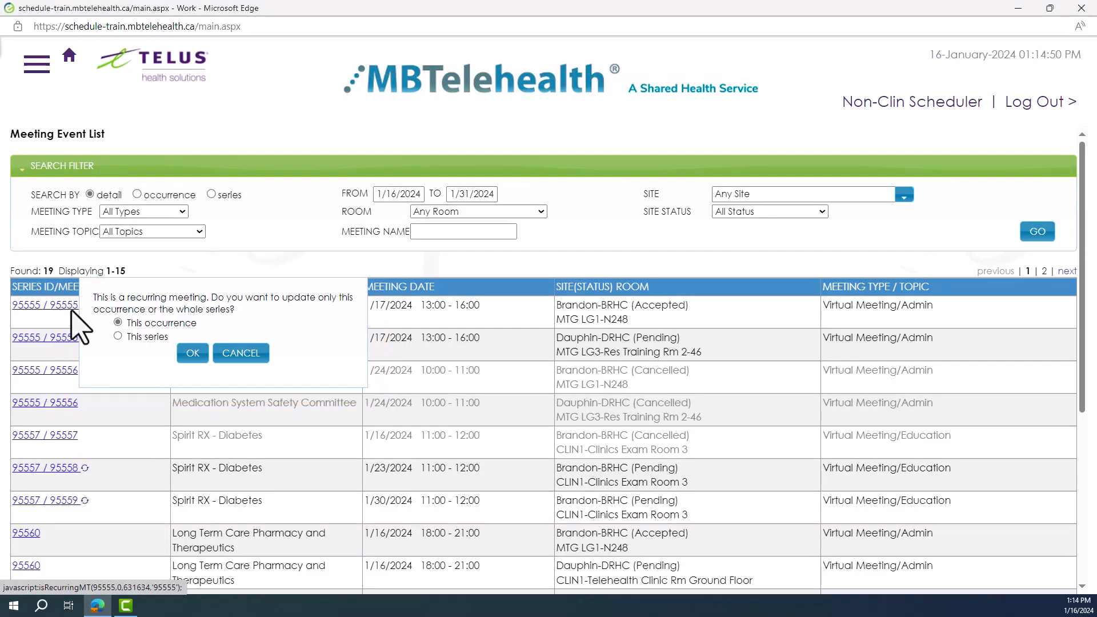
pyautogui.click(189, 360)
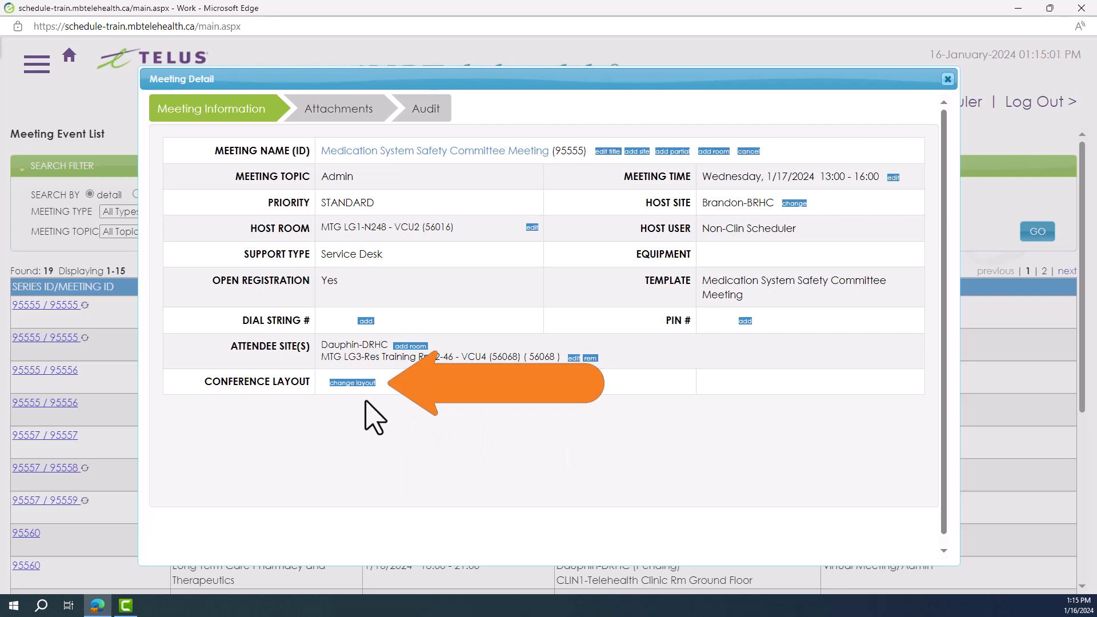
# Change the meeting's conference layout to the 1+21 layout
pyautogui.click(359, 383)
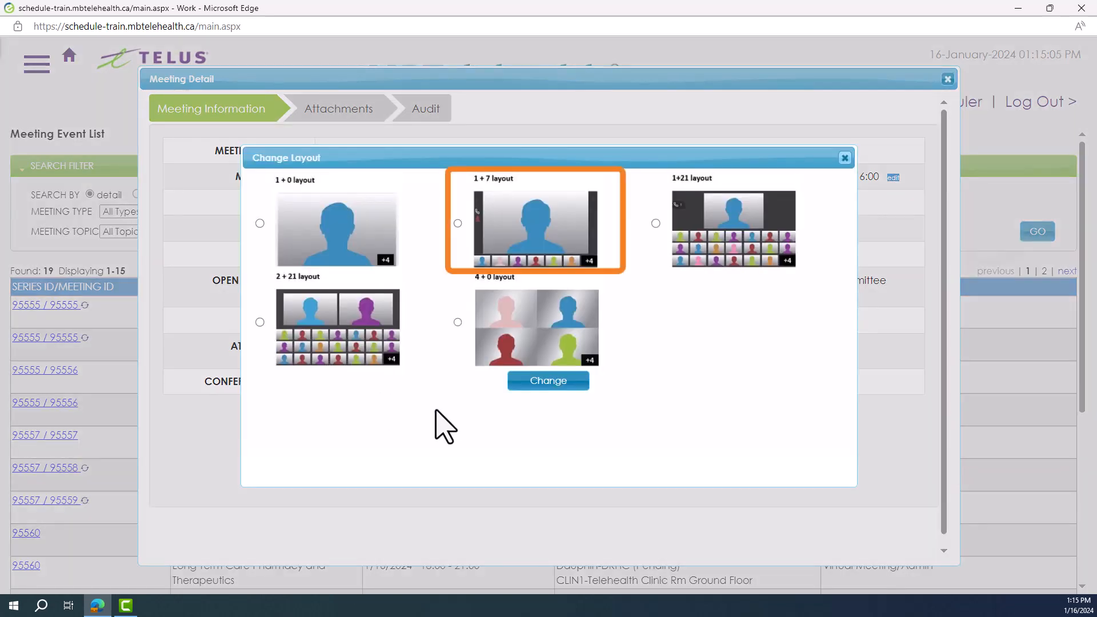
pyautogui.click(656, 223)
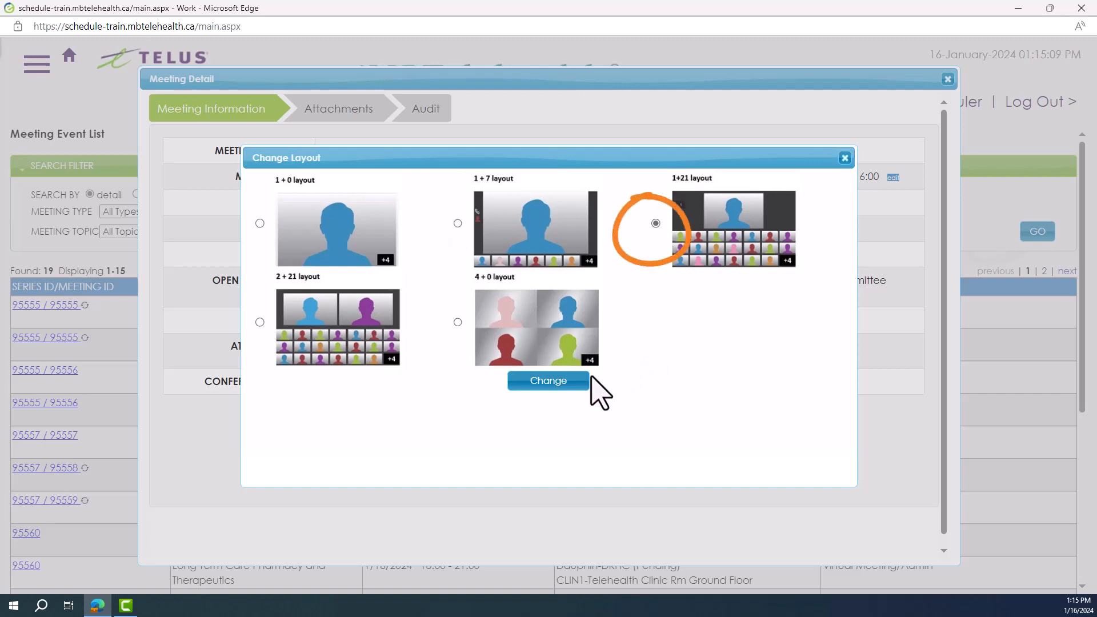
pyautogui.click(557, 381)
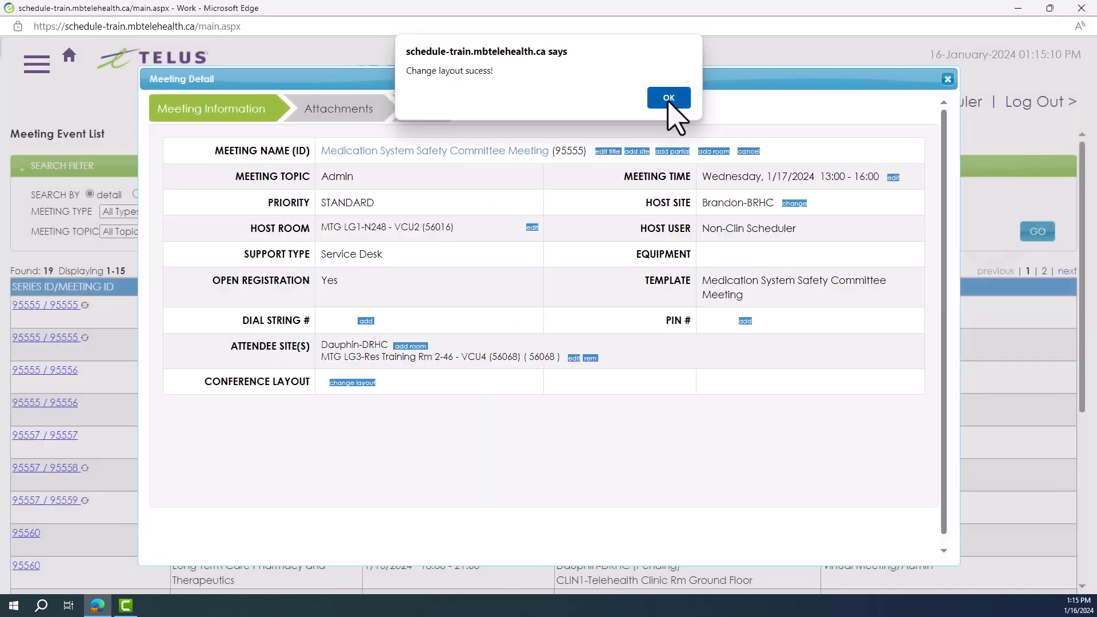
pyautogui.click(673, 99)
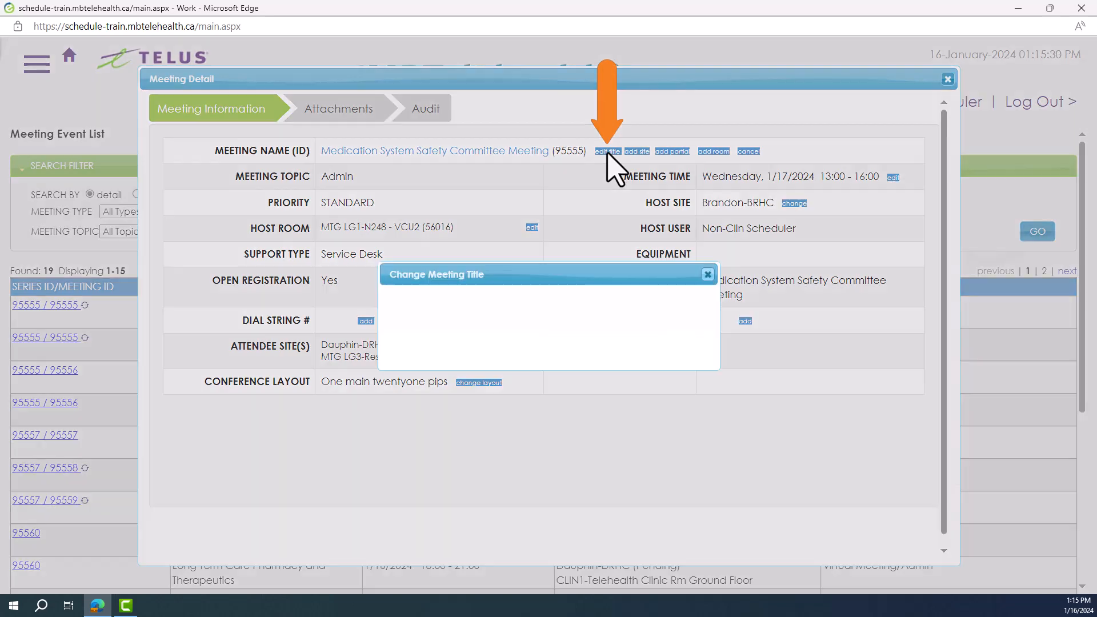
# Change the meeting title to "Medication System Safety Final Meeting" and save it
pyautogui.click(607, 151)
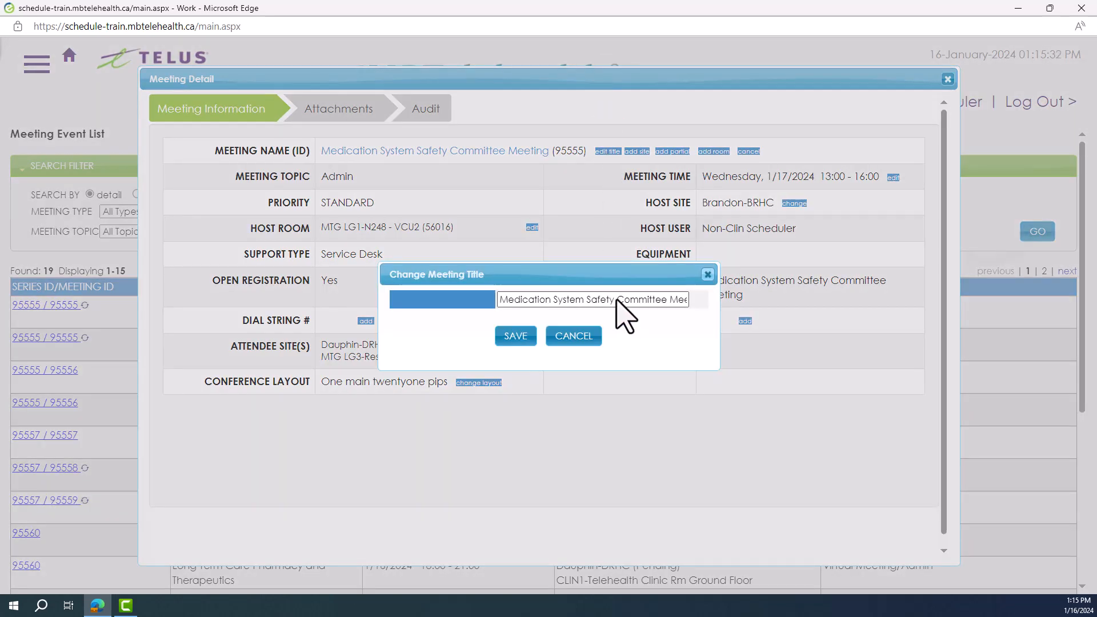
pyautogui.moveTo(616, 303); pyautogui.dragTo(747, 326)
pyautogui.write('Fianl M')
pyautogui.press('BackSpace')
pyautogui.press('BackSpace')
pyautogui.press('BackSpace')
pyautogui.press('BackSpace')
pyautogui.press('BackSpace')
pyautogui.press('BackSpace')
pyautogui.press('BackSpace')
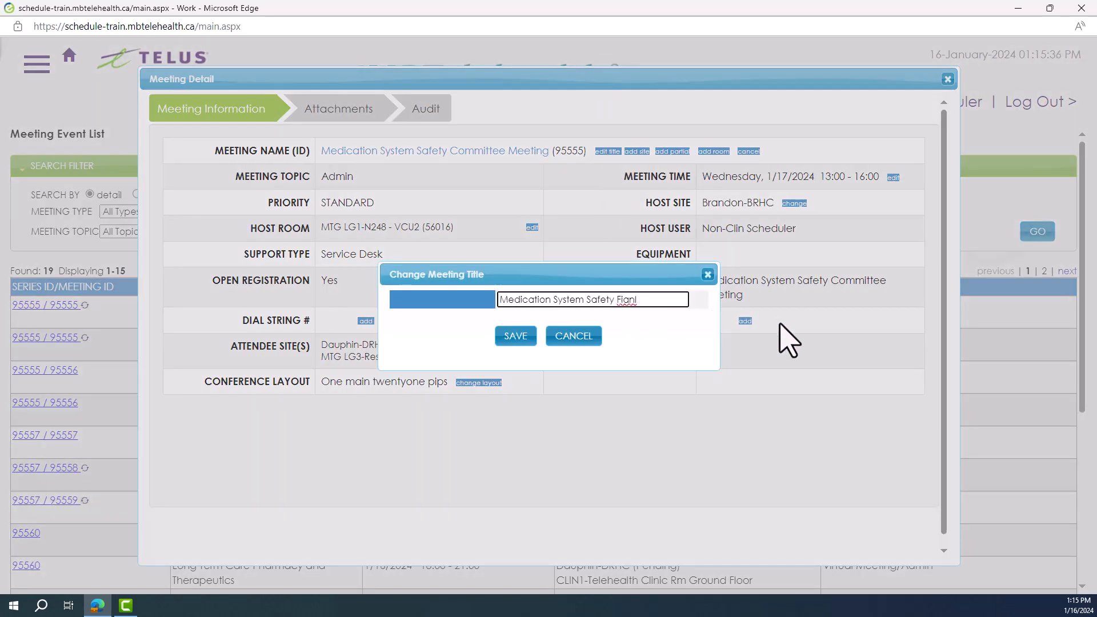
pyautogui.write('Final Meeting')
pyautogui.click(517, 338)
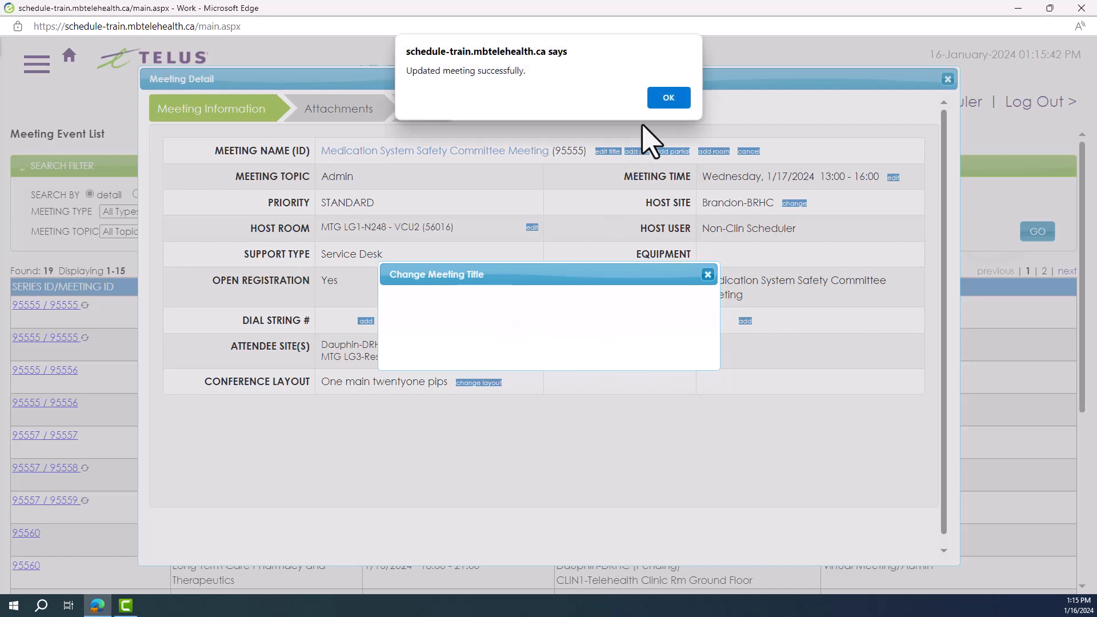
pyautogui.click(666, 98)
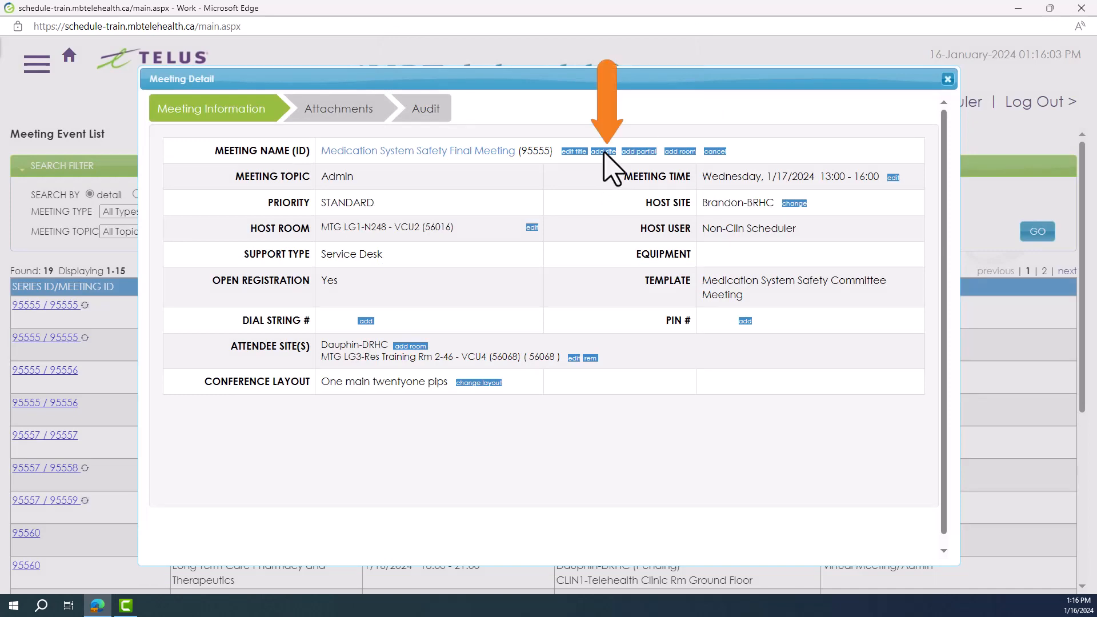
# Add Benito-Benito Primary Health Care Centre as an attendee site with the MTG LG1-Multi-purpose Room and codec VCU1 (56005)
pyautogui.click(604, 152)
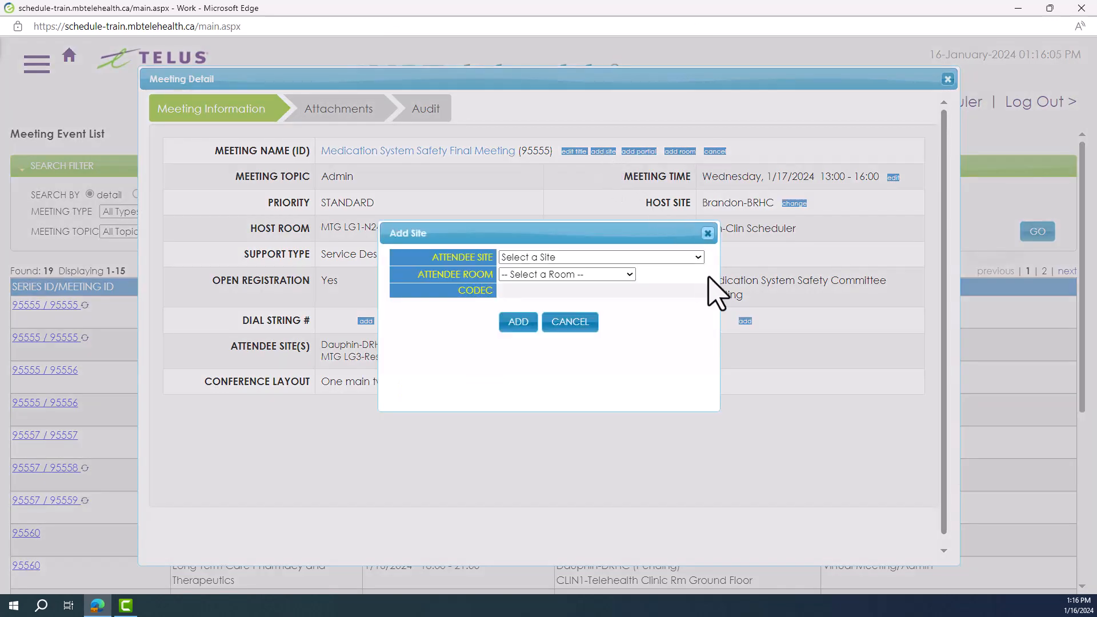
pyautogui.click(698, 258)
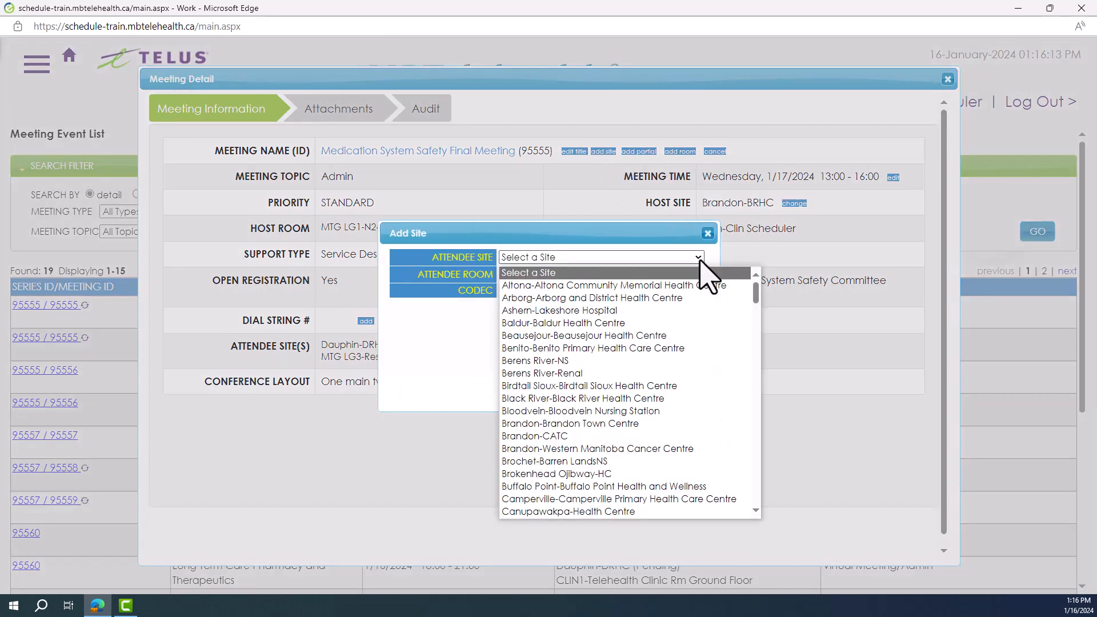
pyautogui.click(657, 348)
pyautogui.click(600, 275)
pyautogui.click(605, 289)
pyautogui.click(595, 274)
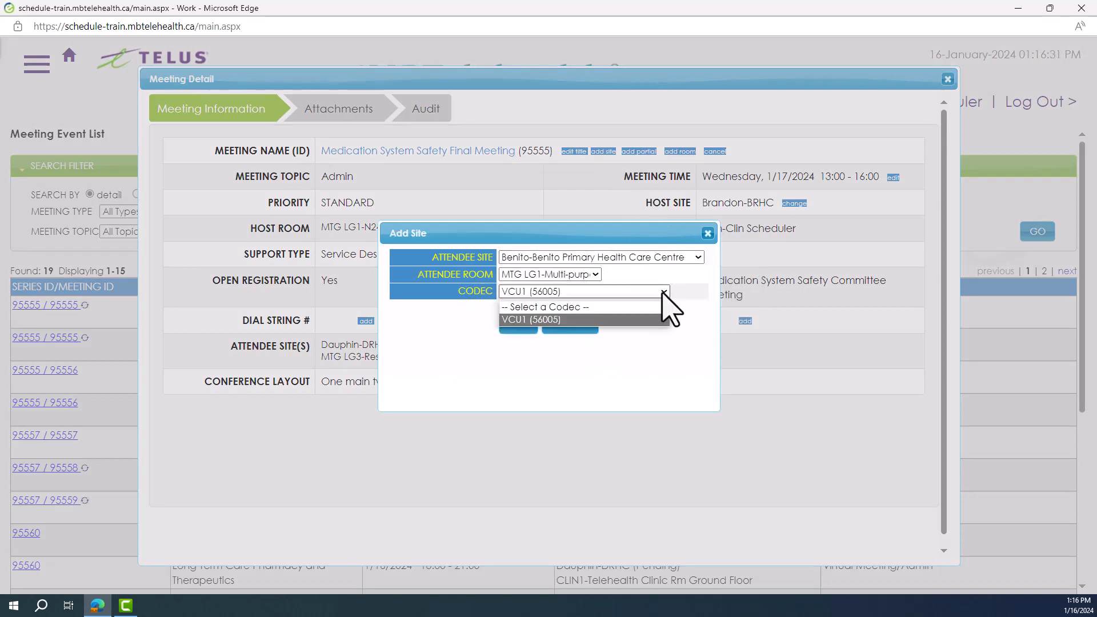
pyautogui.click(663, 304)
pyautogui.click(517, 327)
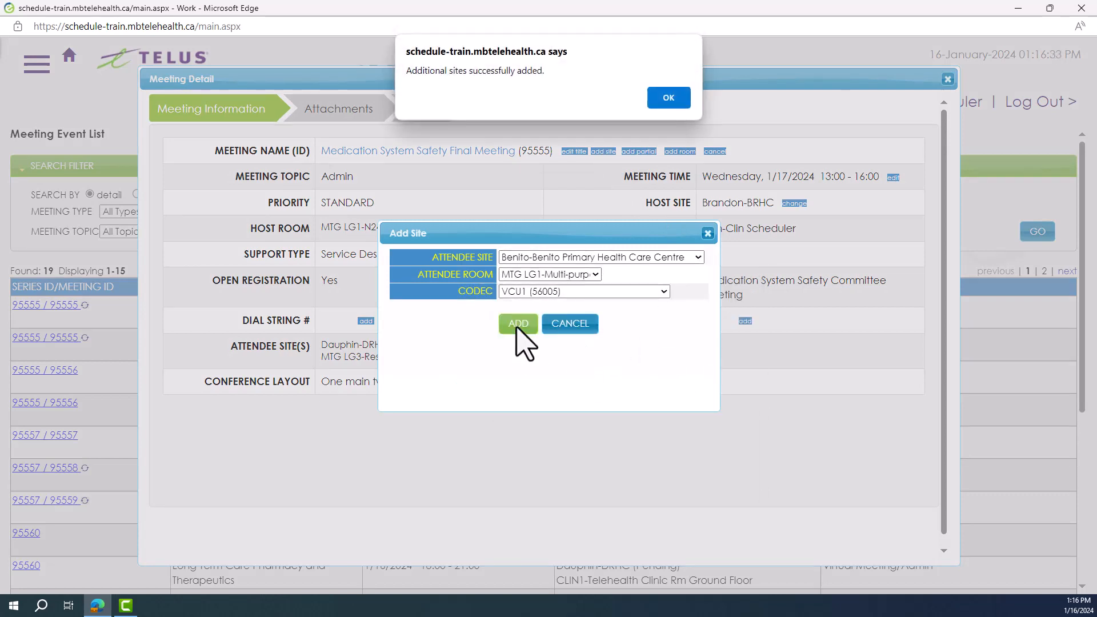
pyautogui.click(669, 98)
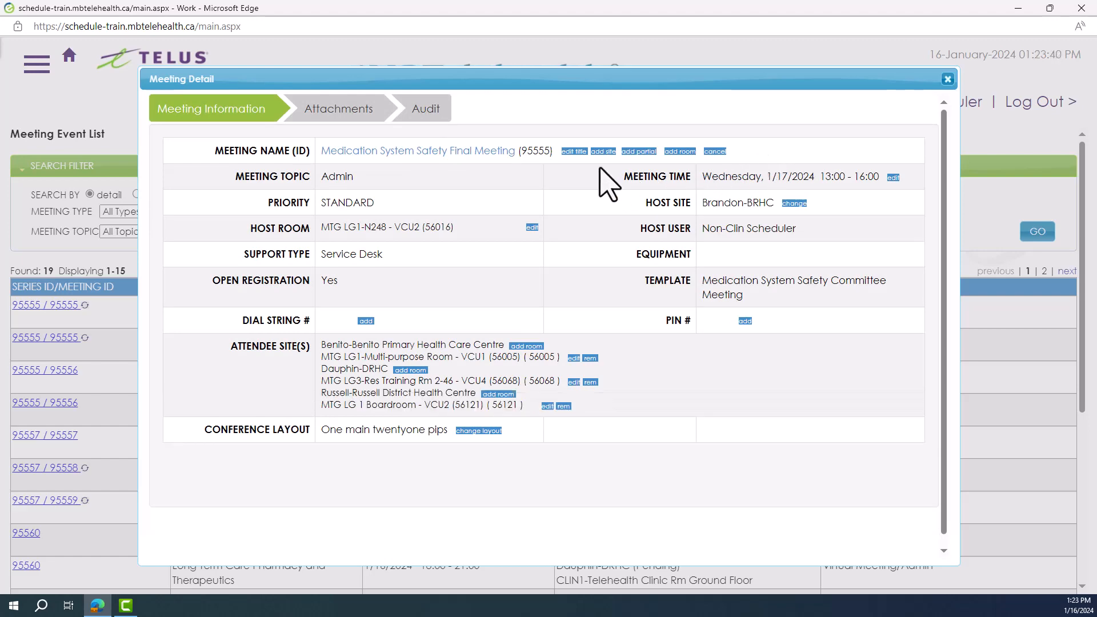
# Try to add Shoal Lake-Strathclair Health Centre as an attendee site with the HYBRID1-Physio Room and codec VCU1 (56125)
pyautogui.click(603, 151)
pyautogui.click(657, 257)
pyautogui.scroll(-3, 752, 323)
pyautogui.click(638, 323)
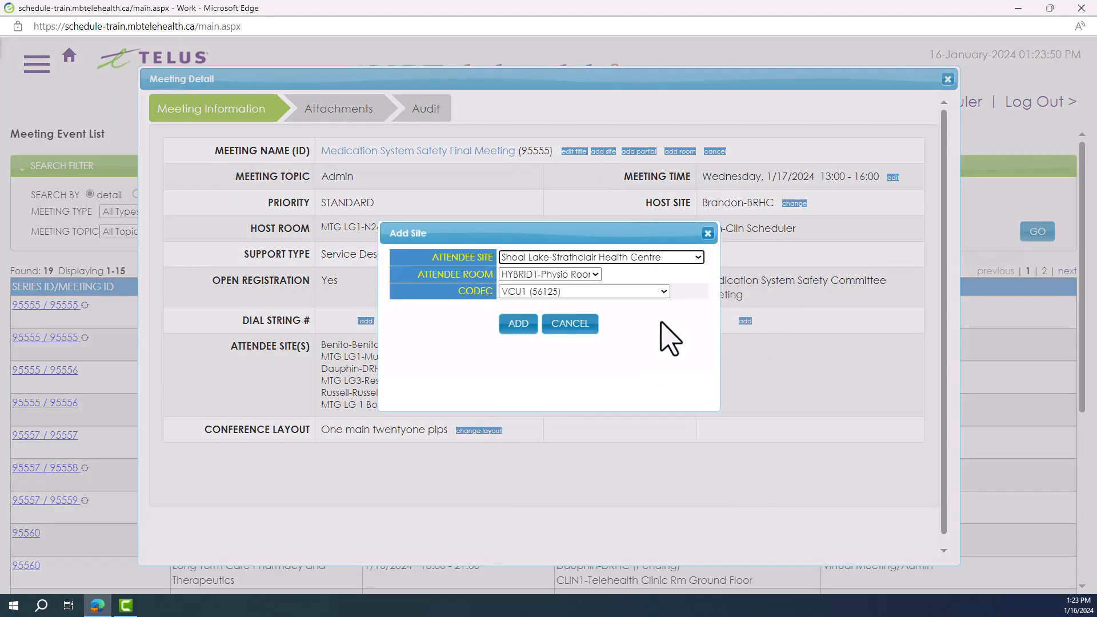
pyautogui.click(518, 324)
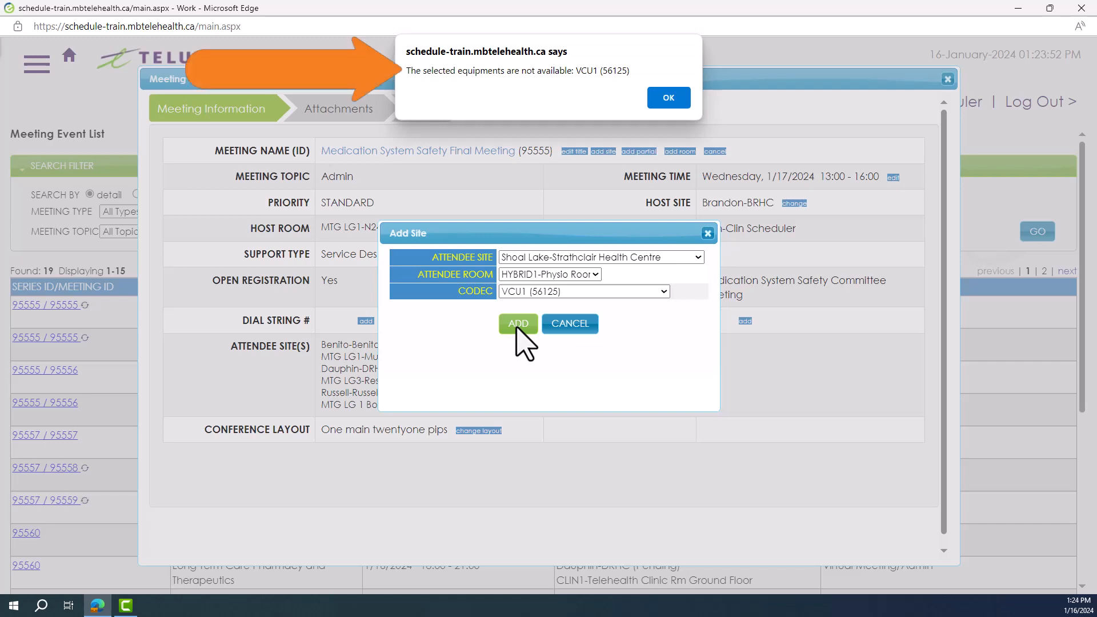
pyautogui.click(668, 98)
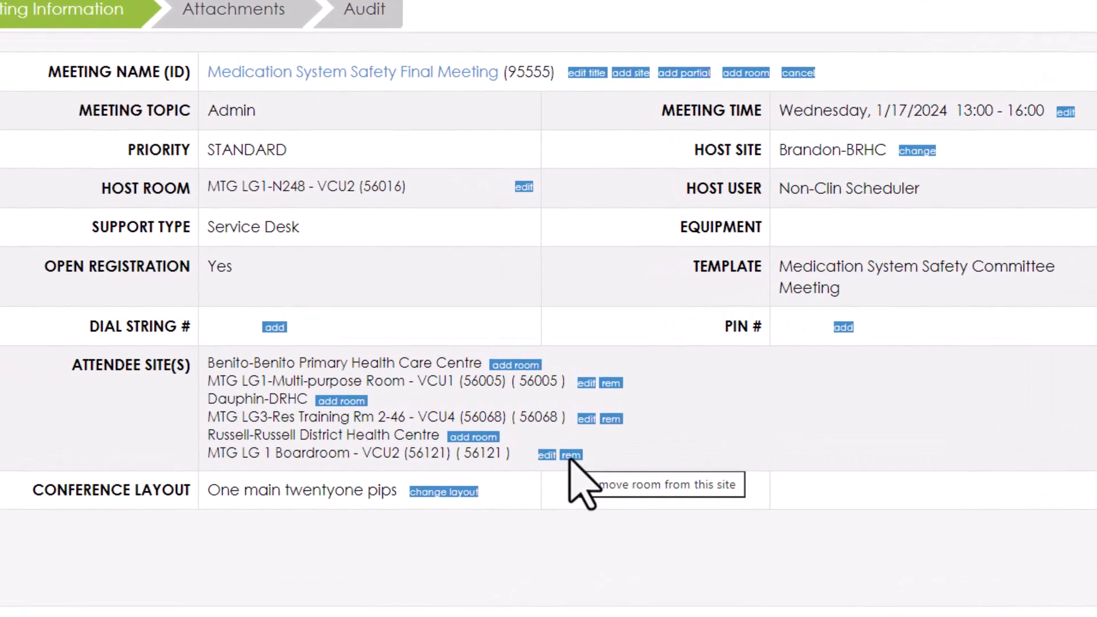
# Remove Russell-Russell District Health Centre's MTG LG 1 Boardroom from the attendee sites, giving Provider/Organizer as the cancel reason
pyautogui.click(571, 456)
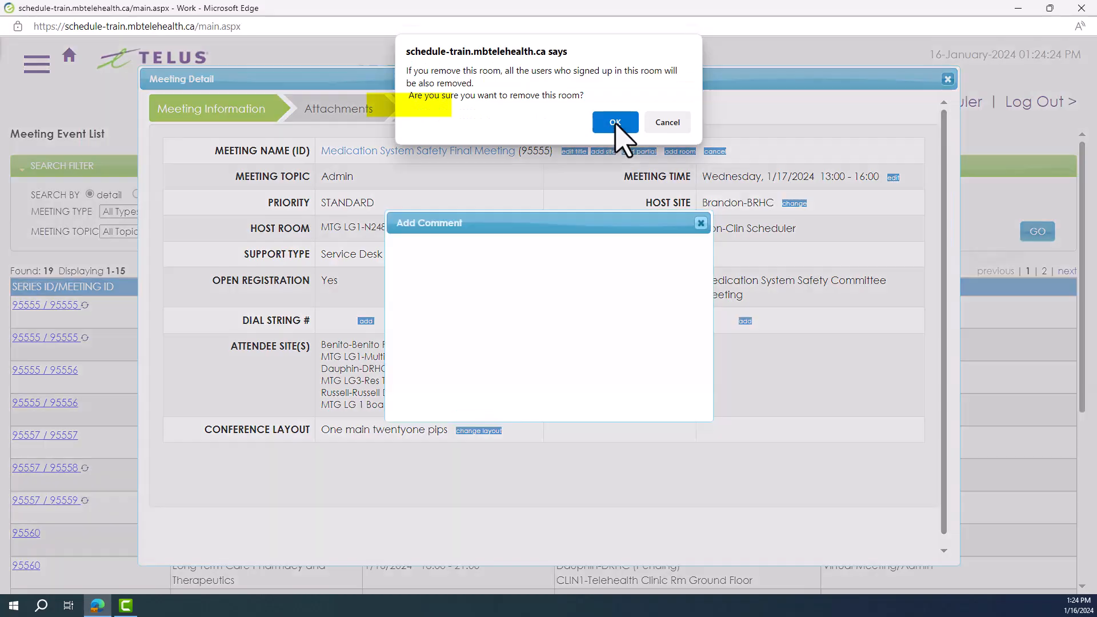
pyautogui.click(632, 153)
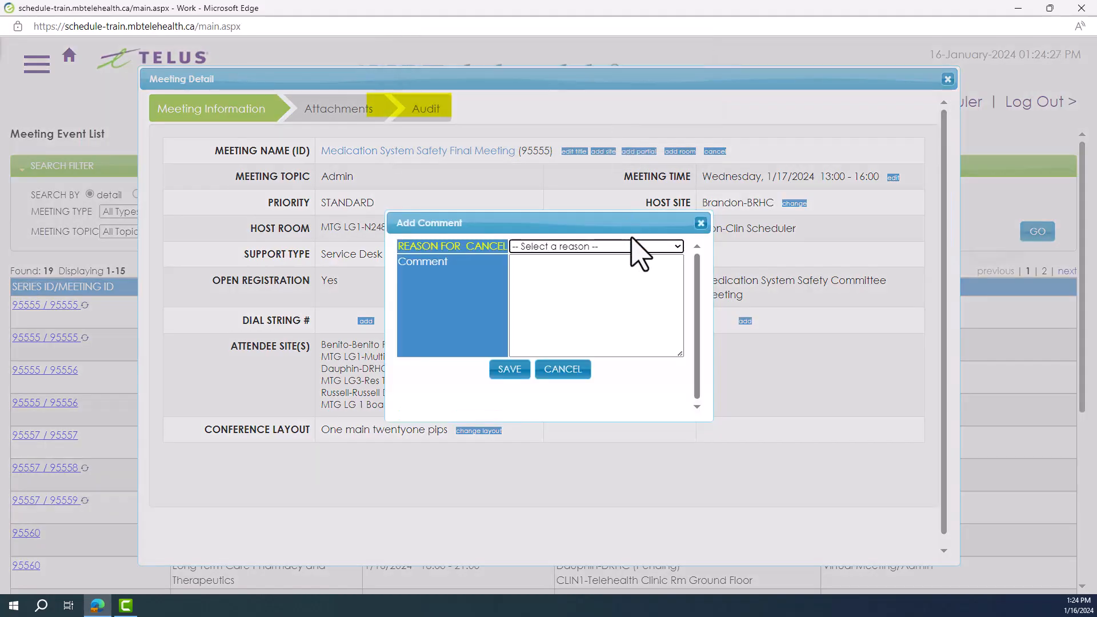
pyautogui.click(662, 308)
pyautogui.click(632, 350)
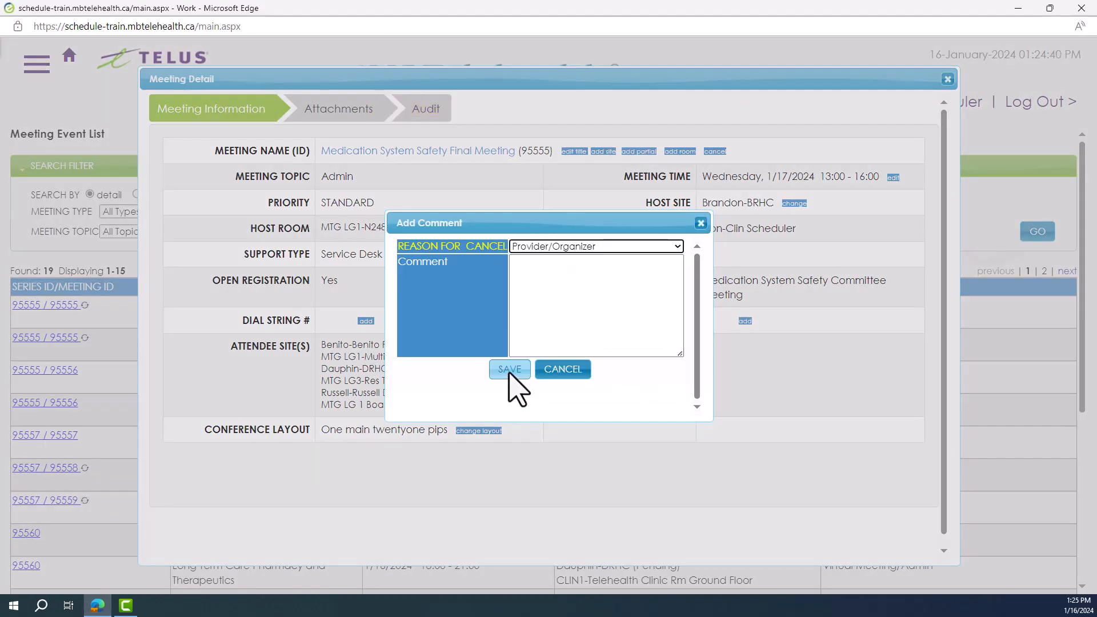
pyautogui.click(509, 372)
pyautogui.click(669, 98)
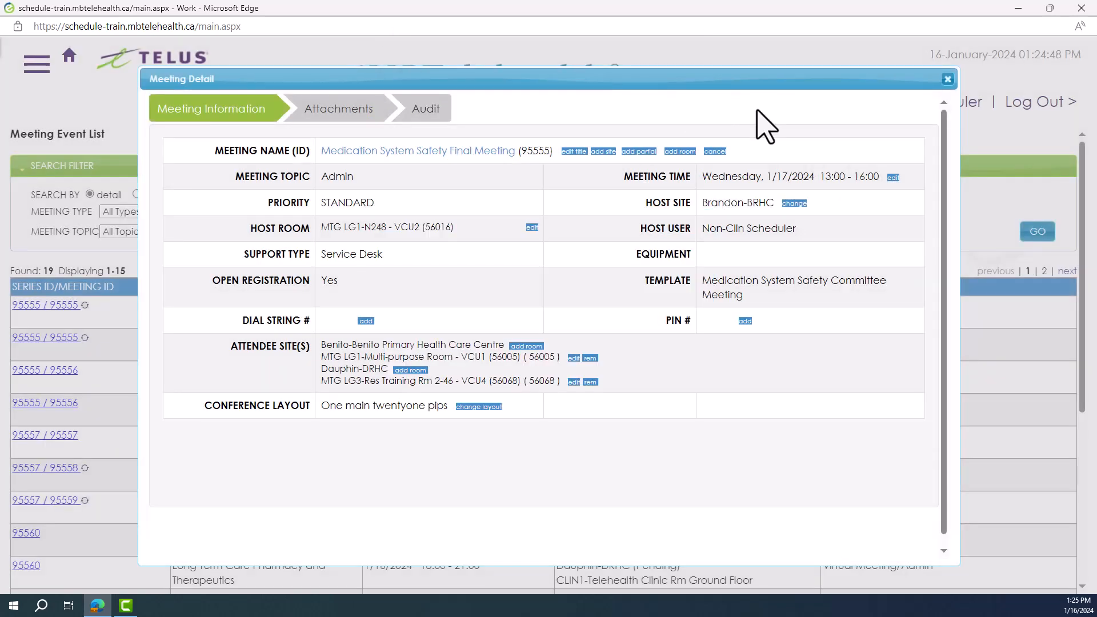
# Reschedule the meeting to 01/23/2024, checking host room and attendee site availability before confirming the change
pyautogui.click(893, 178)
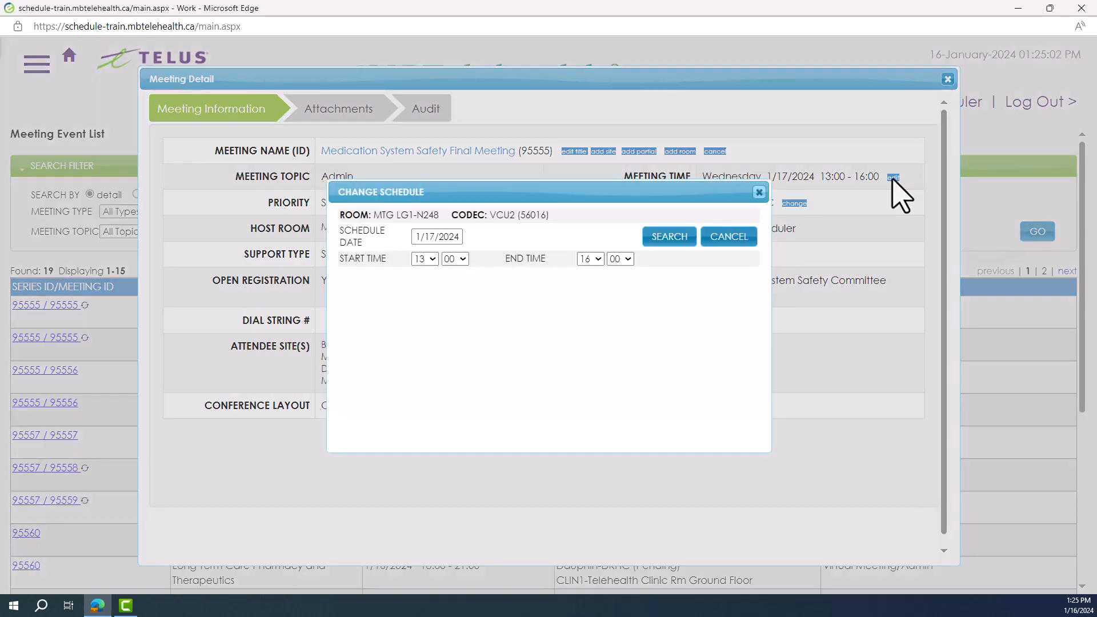
pyautogui.click(453, 236)
pyautogui.click(471, 342)
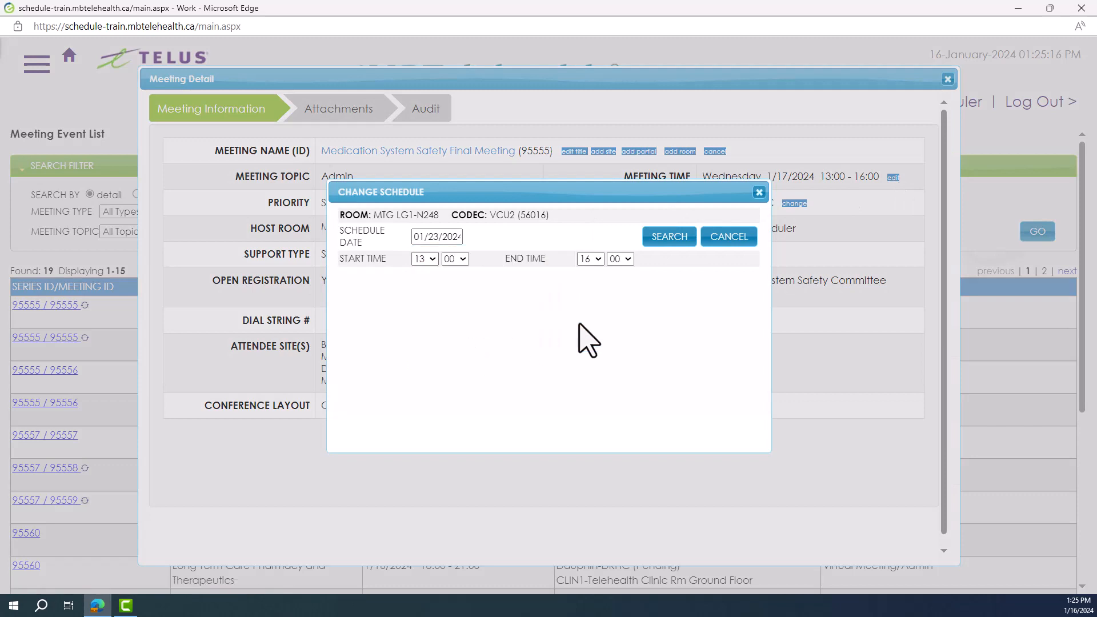
pyautogui.click(668, 240)
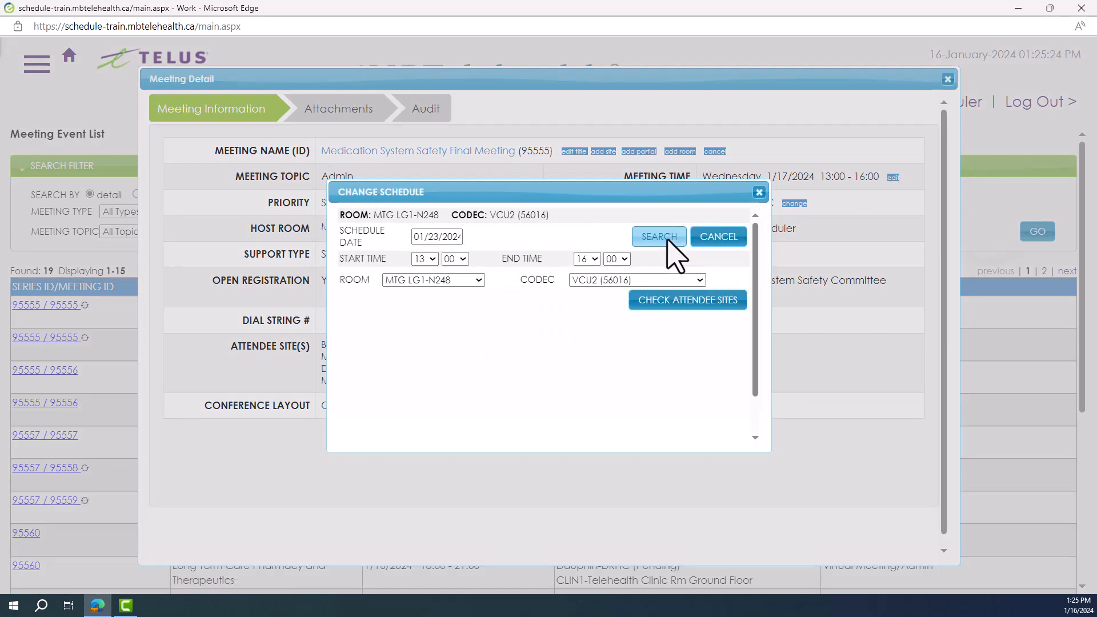
pyautogui.click(693, 307)
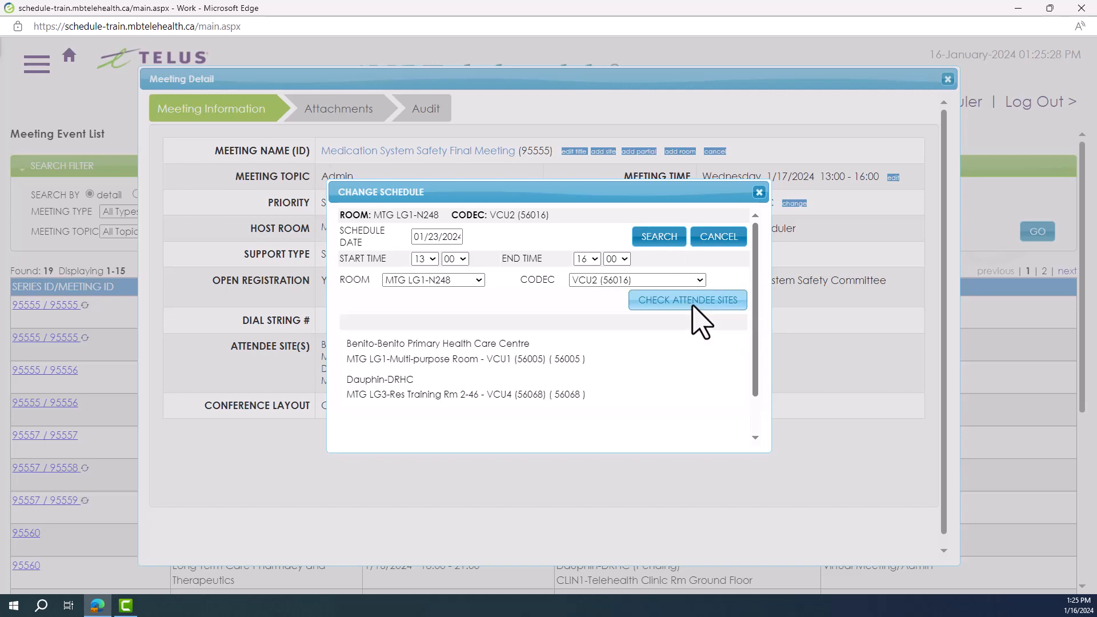
pyautogui.moveTo(771, 455); pyautogui.dragTo(886, 500)
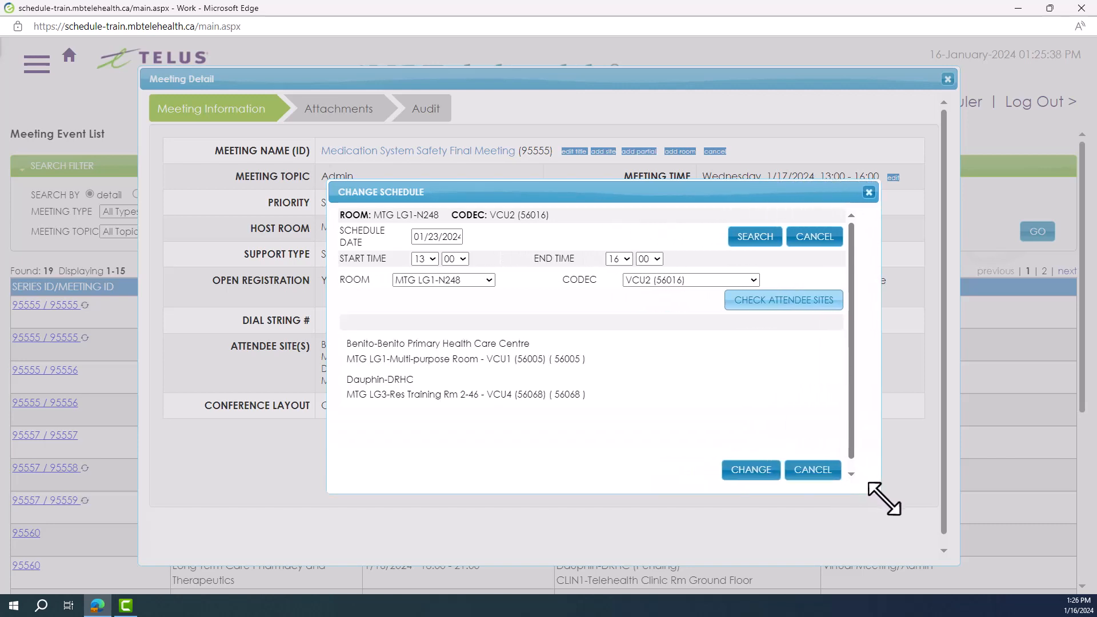
pyautogui.click(755, 477)
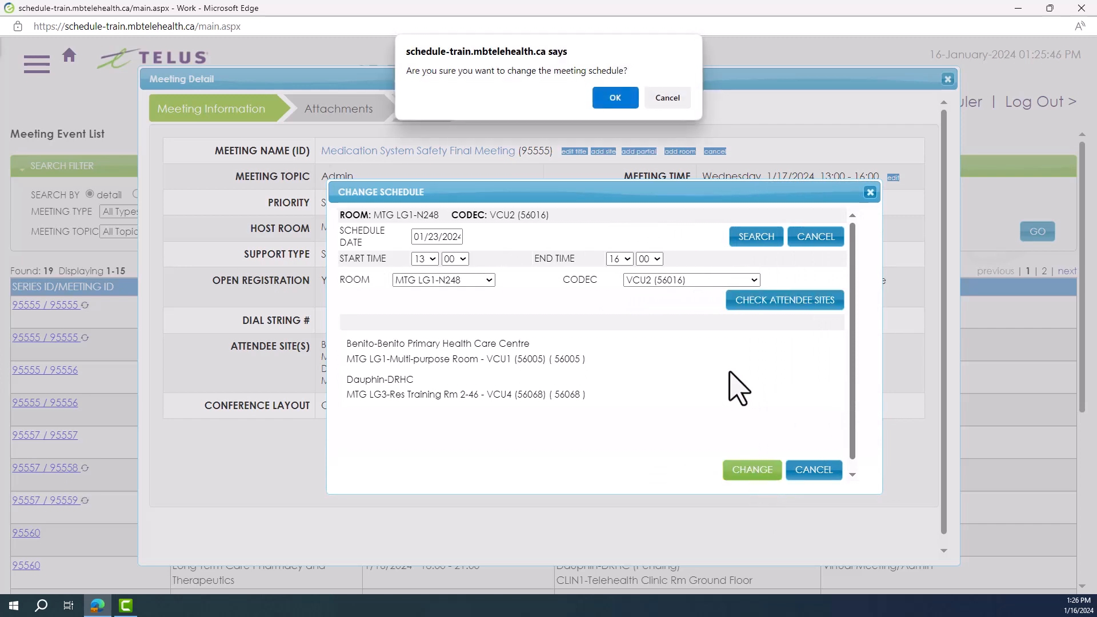
pyautogui.click(615, 98)
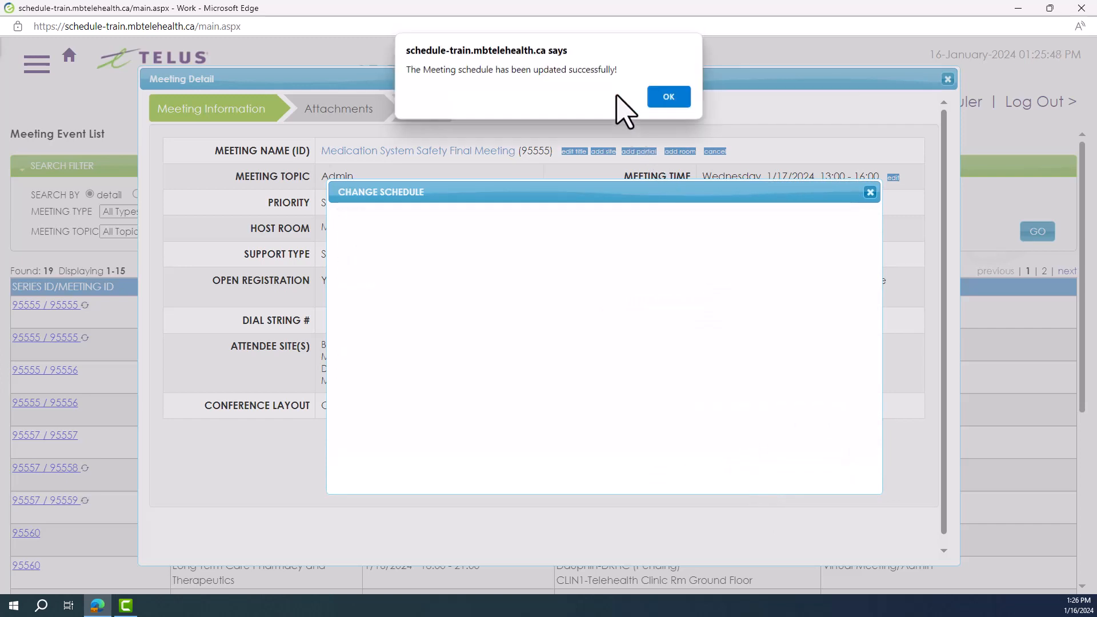
pyautogui.click(669, 99)
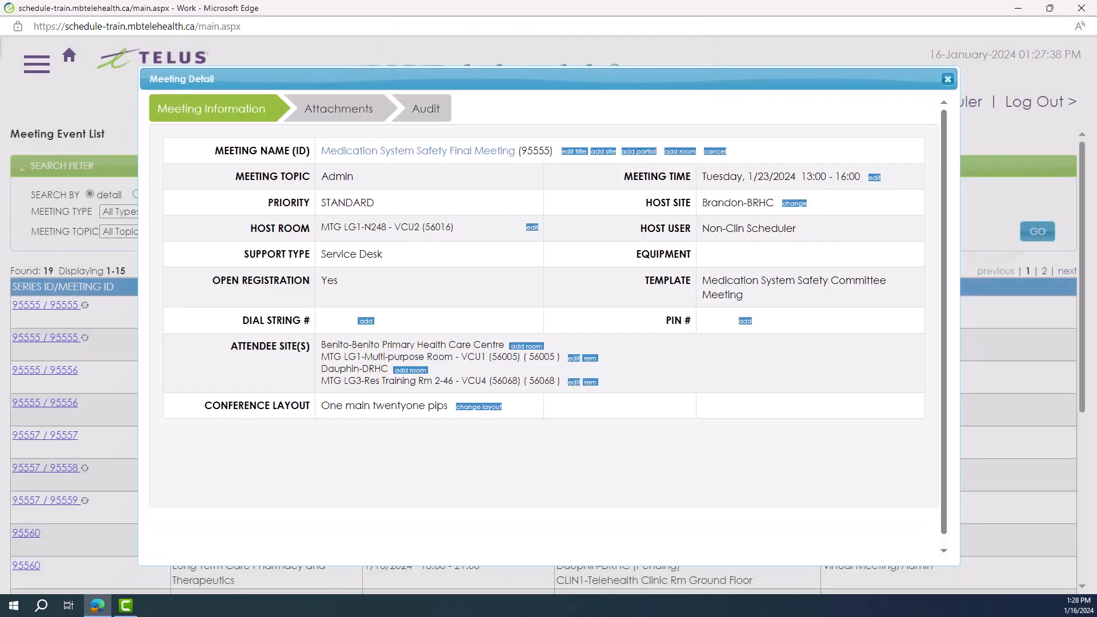
# Change the host site to Benito-Benito Primary Health Care Centre with its MTG LG1-Multi-purpose Room, making the current host an attendee site
pyautogui.click(794, 204)
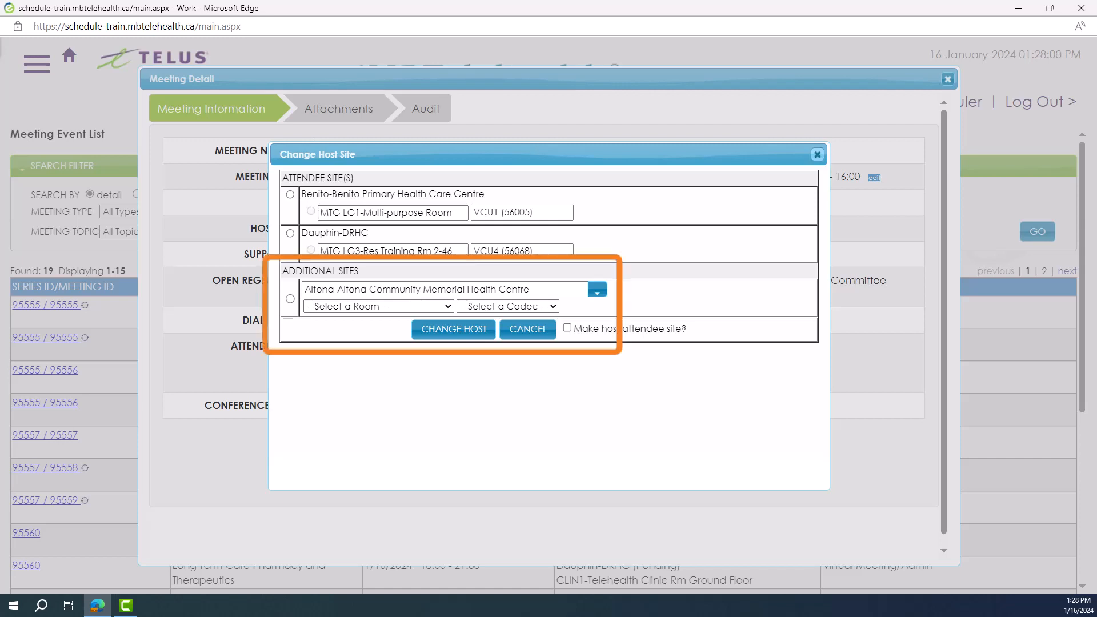
pyautogui.click(290, 194)
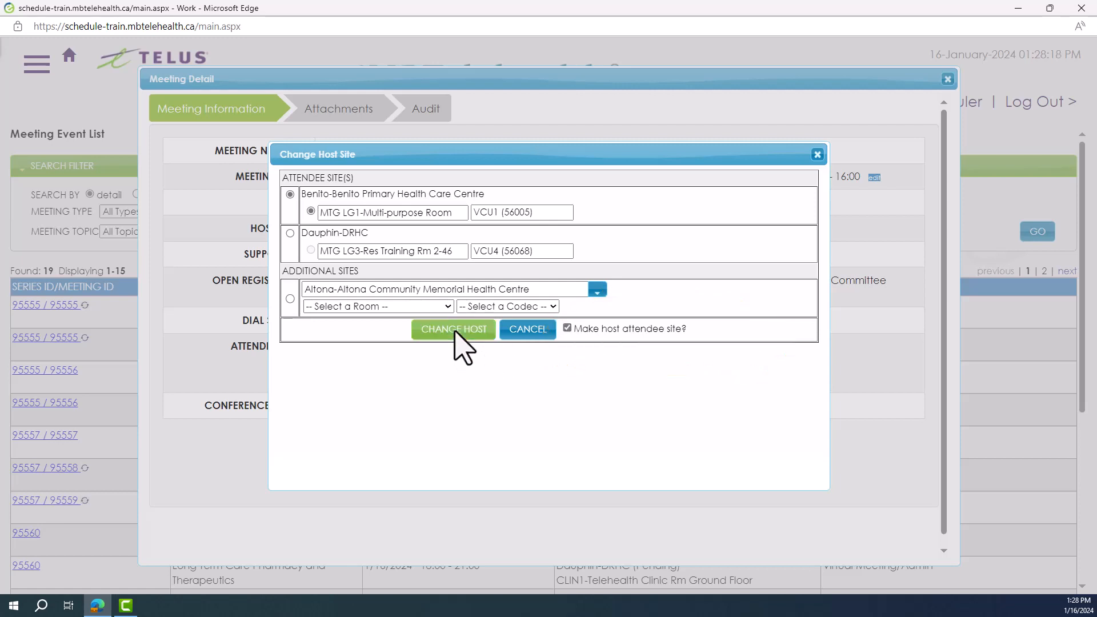
pyautogui.click(456, 331)
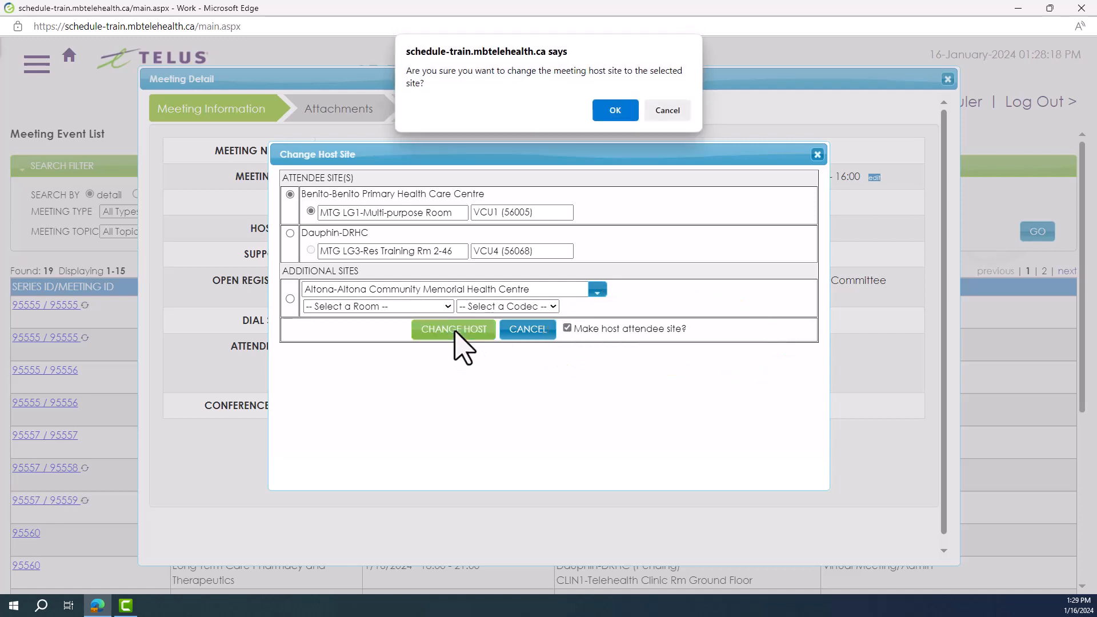
pyautogui.click(615, 110)
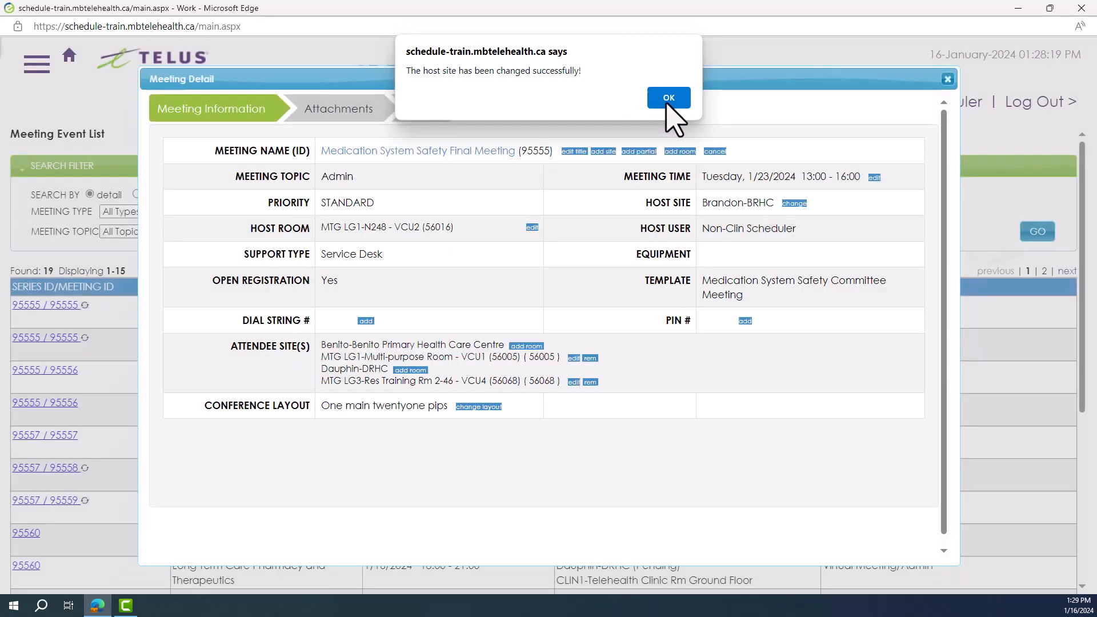
pyautogui.click(669, 108)
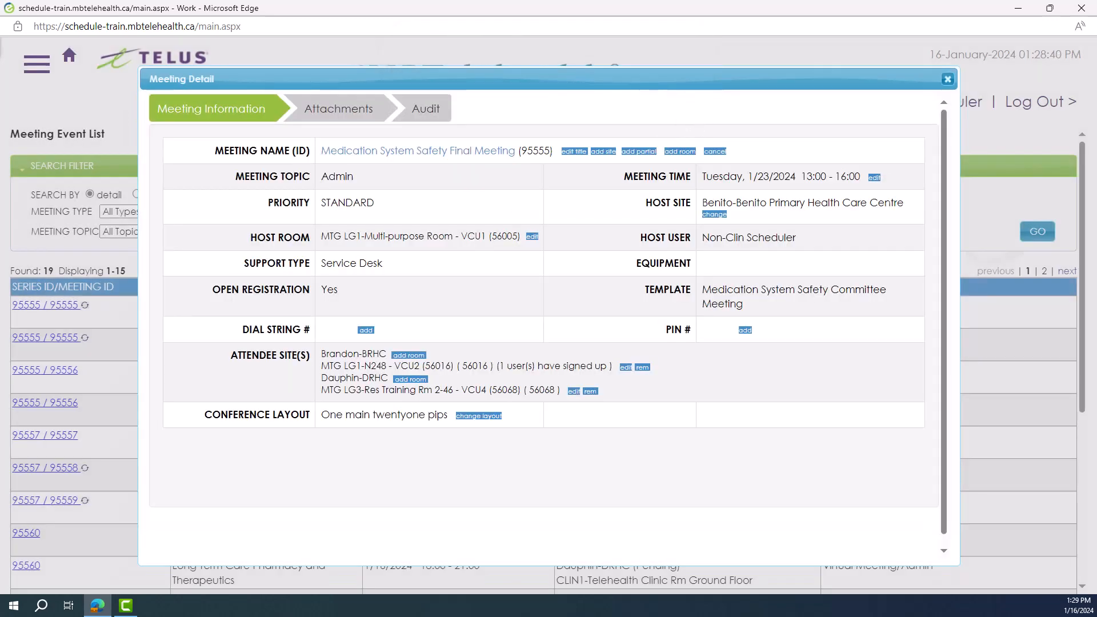
# Cancel the whole Medication System Safety Final Meeting, selecting and saving a reason for the cancellation
pyautogui.click(715, 152)
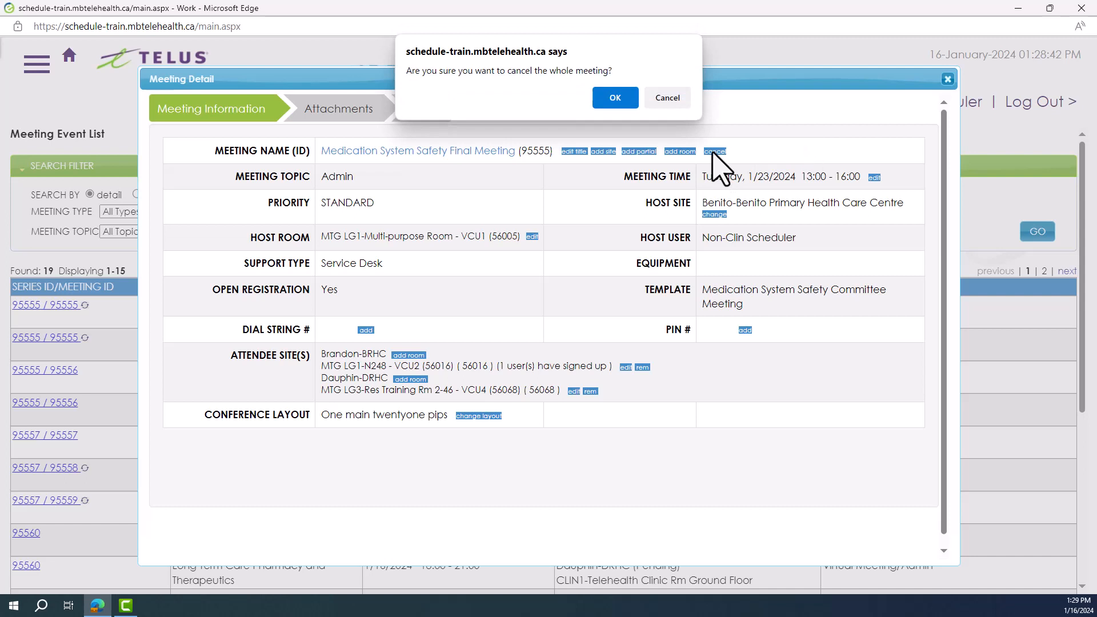
pyautogui.click(616, 99)
pyautogui.click(677, 246)
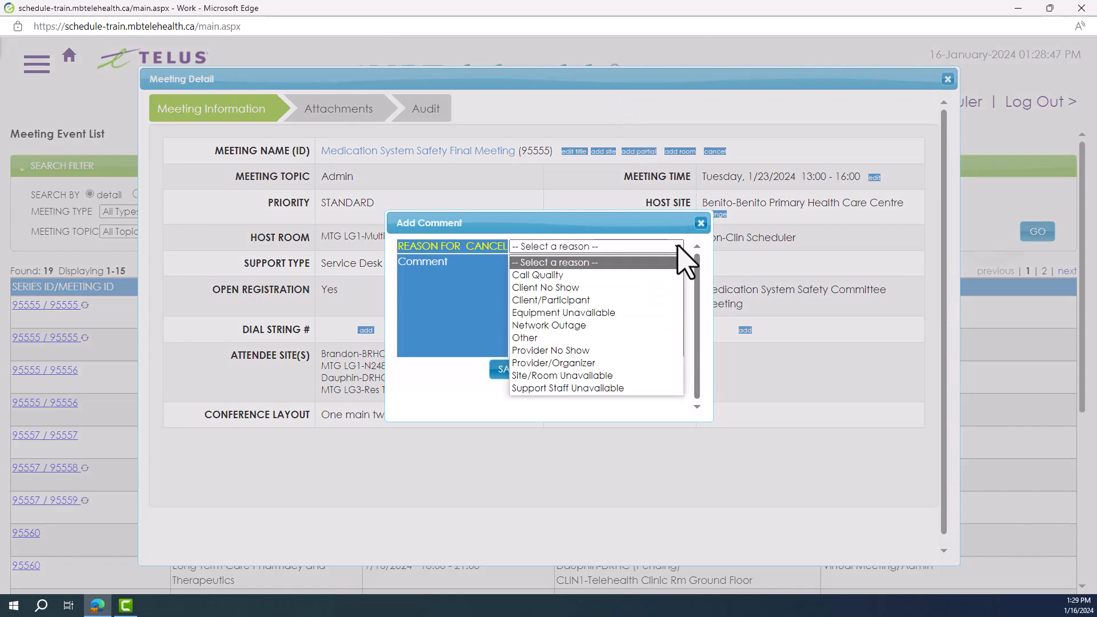
pyautogui.click(569, 370)
pyautogui.click(510, 369)
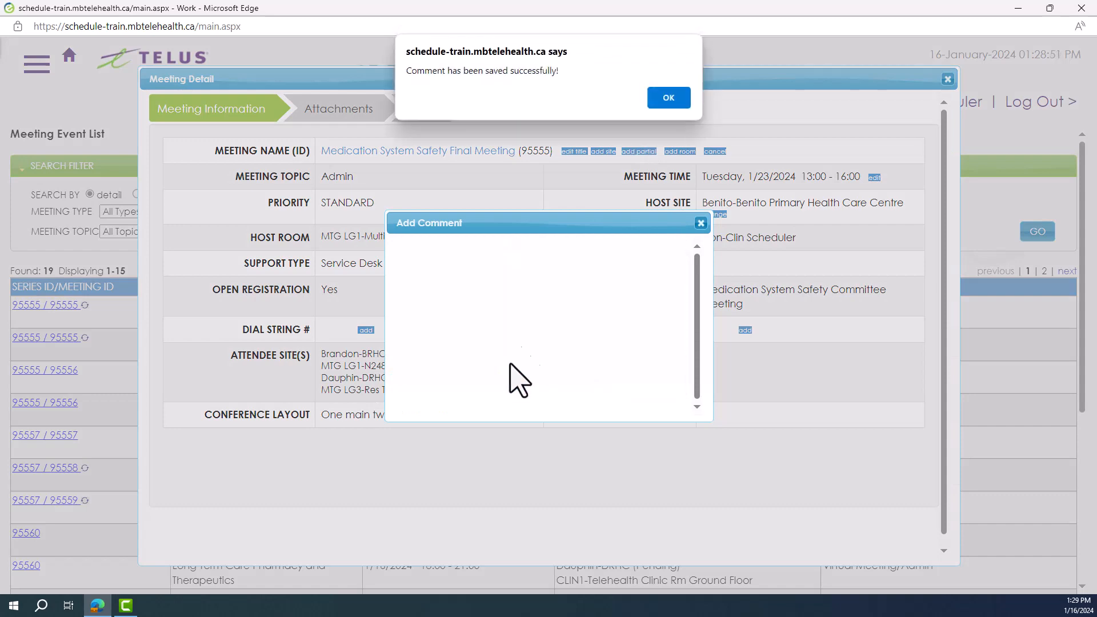
pyautogui.click(664, 100)
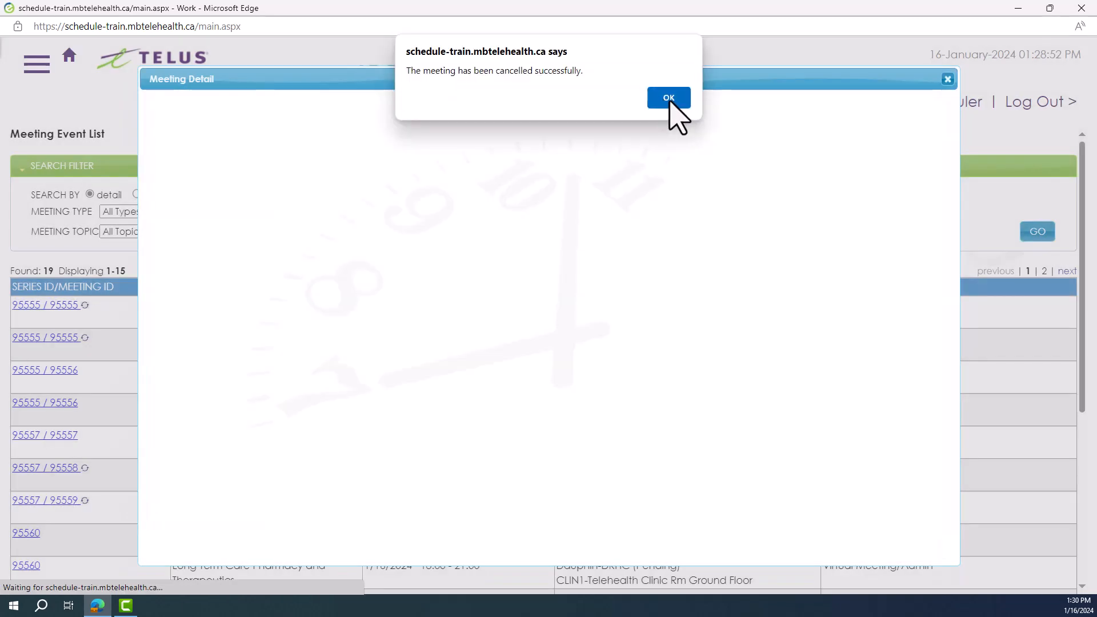
pyautogui.click(669, 98)
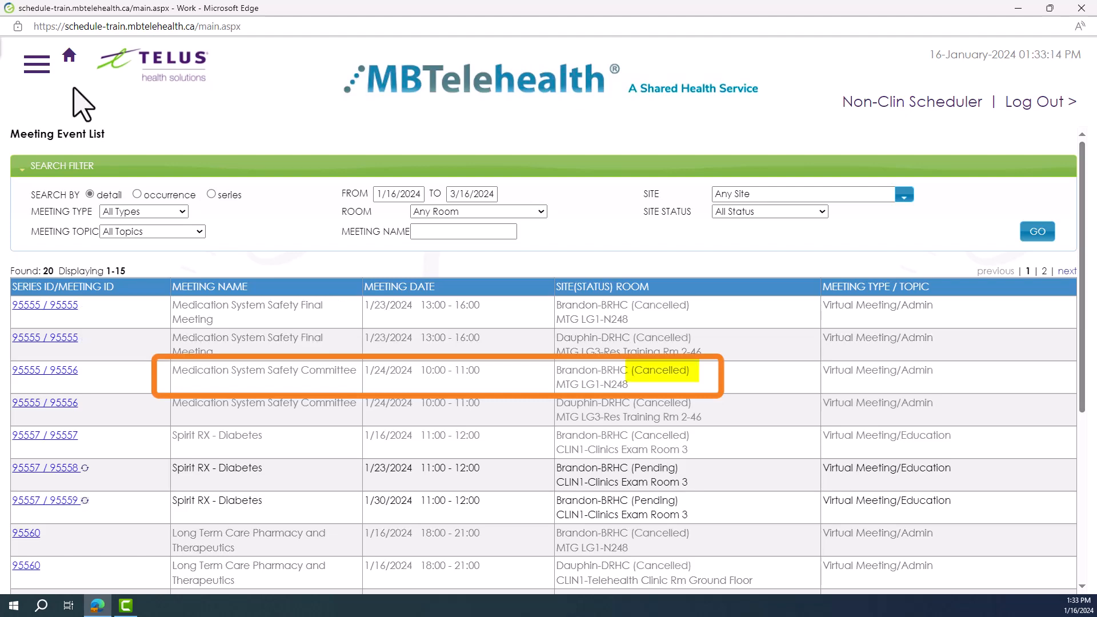
# Generate the Whiteboard site report for the single day 01/18/2024, covering any site and any room
pyautogui.click(39, 65)
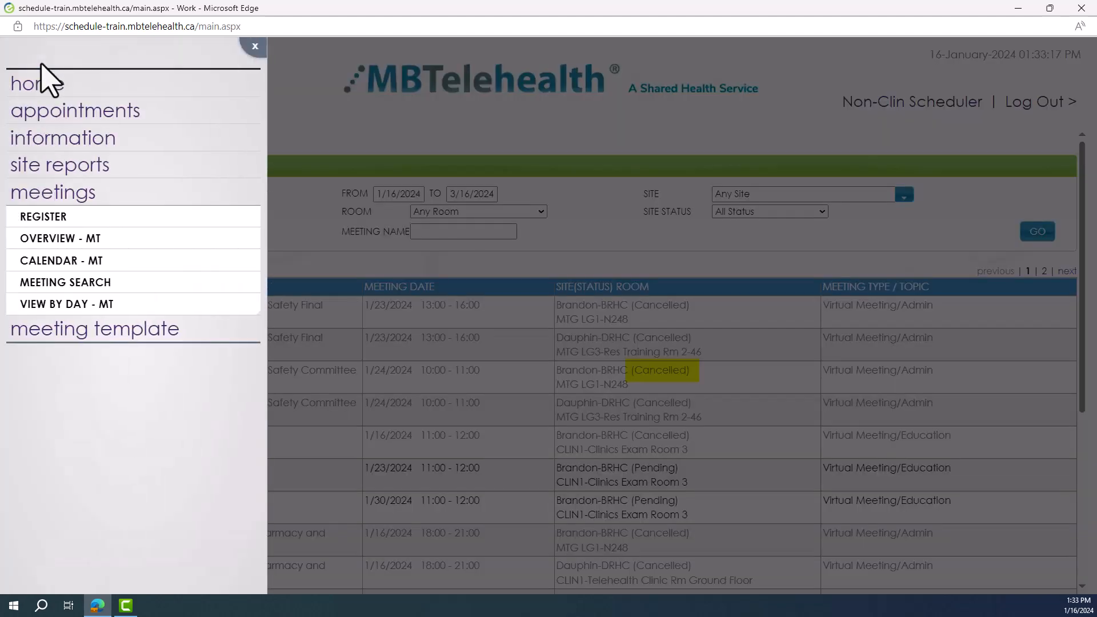
pyautogui.click(116, 175)
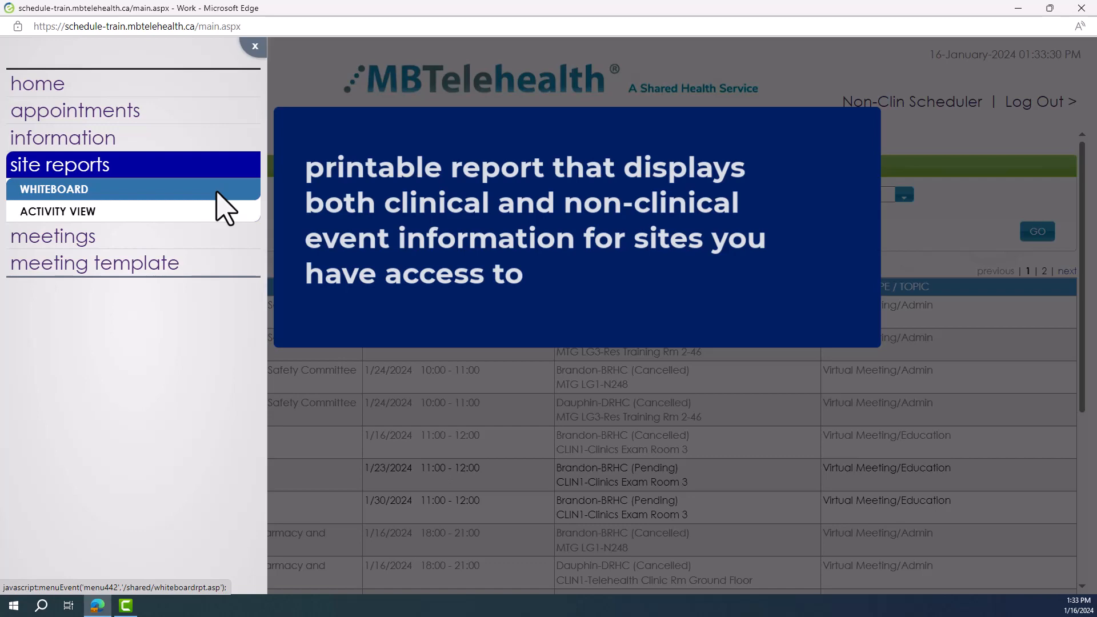
pyautogui.click(217, 194)
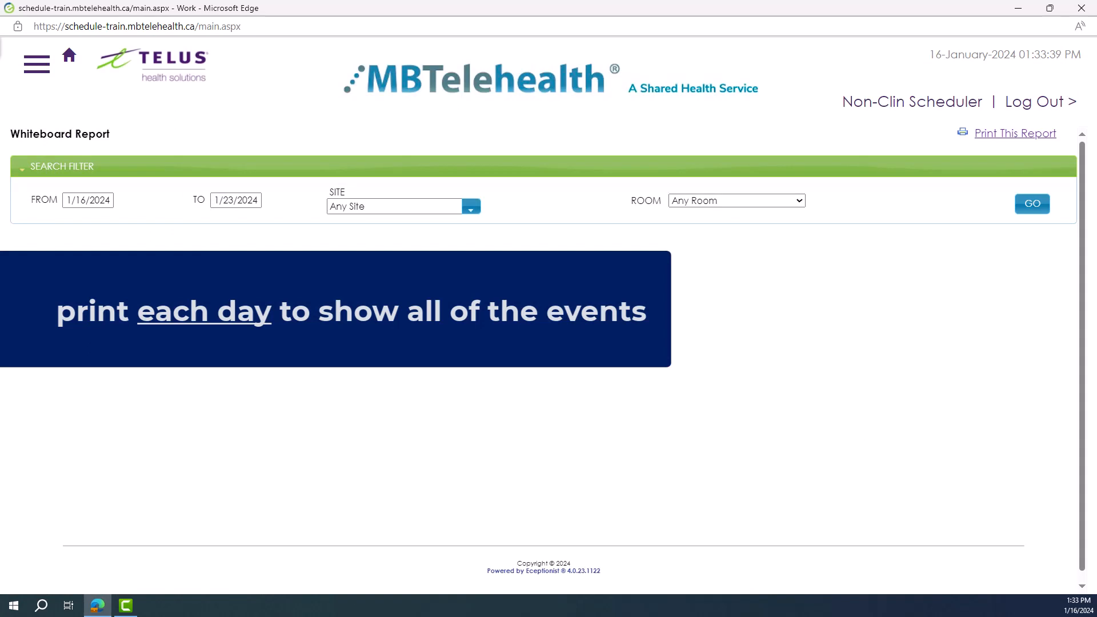
pyautogui.click(108, 204)
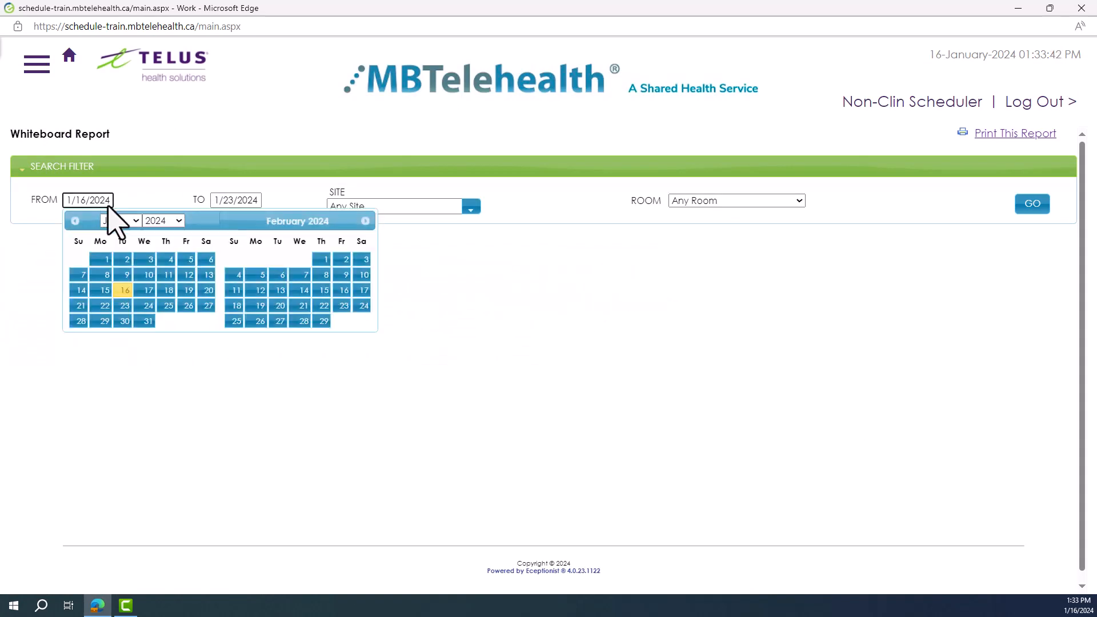
pyautogui.click(169, 291)
pyautogui.click(234, 200)
pyautogui.click(317, 290)
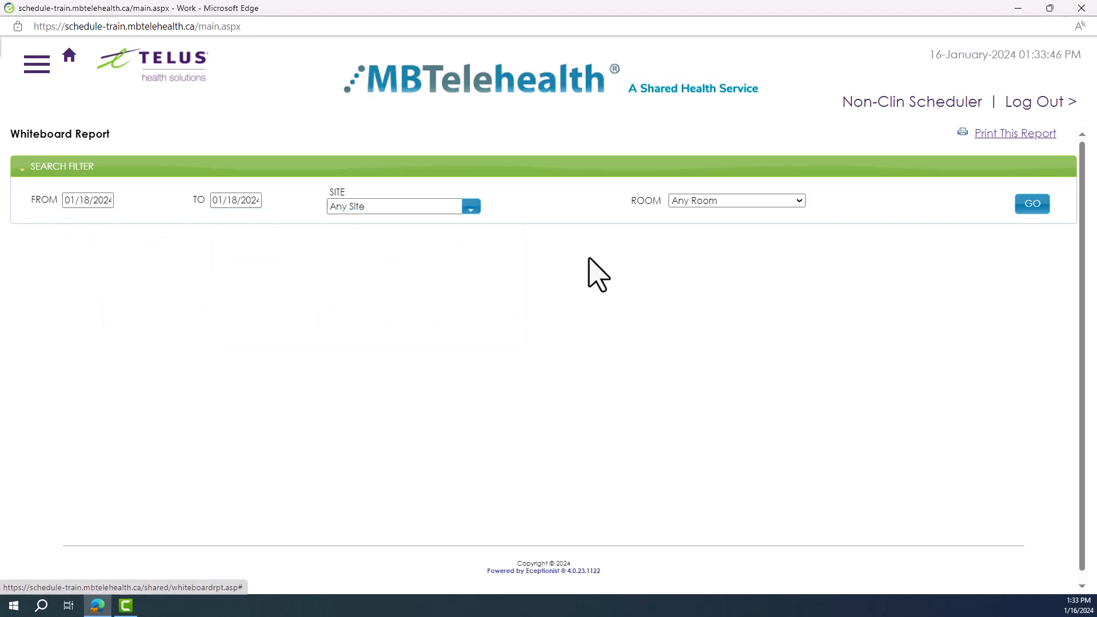
pyautogui.click(1029, 208)
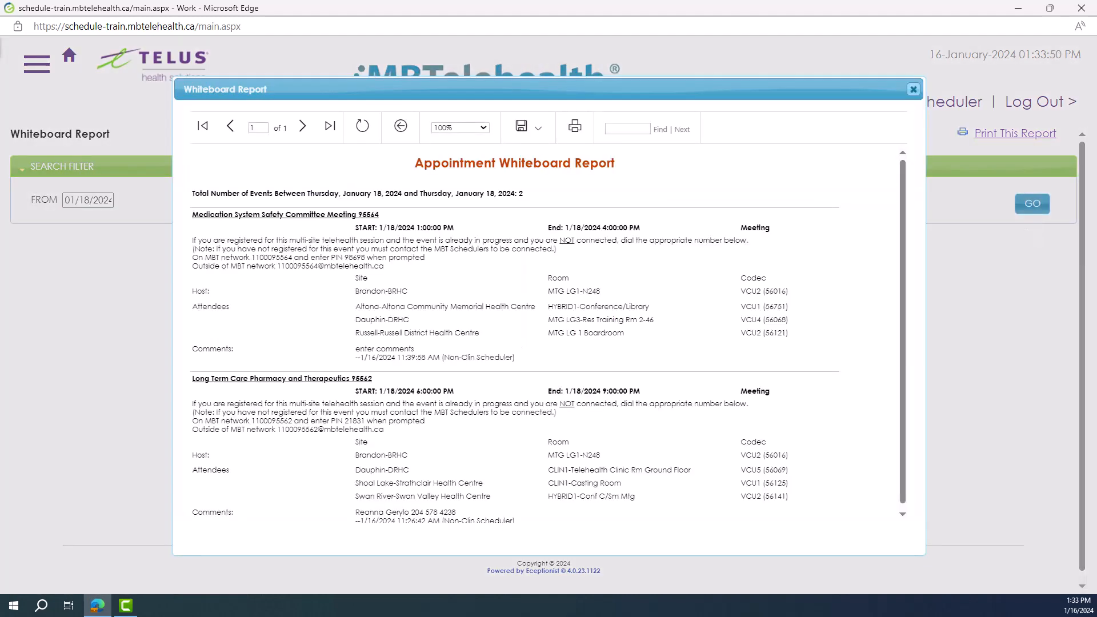